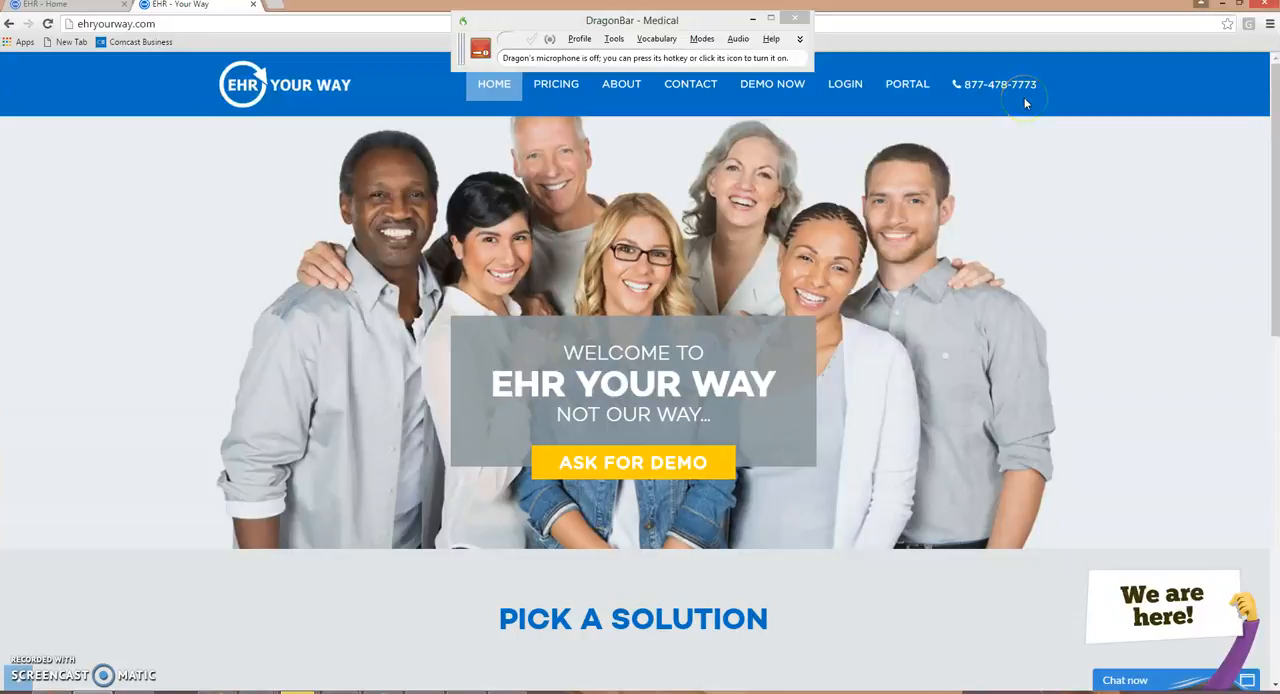
- Open the chart of the 10:00 AM diabetes follow-up patient and start a new Progress Notes-Female(Old) note
click(70, 7)
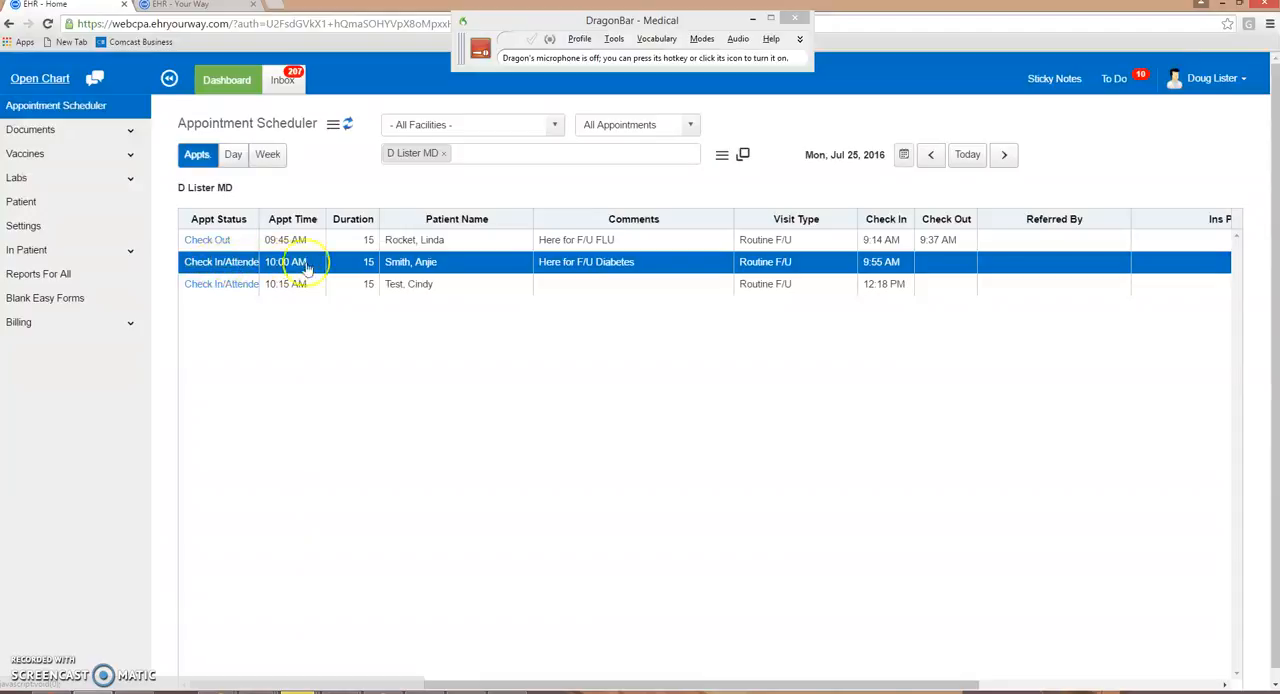
right_click(591, 253)
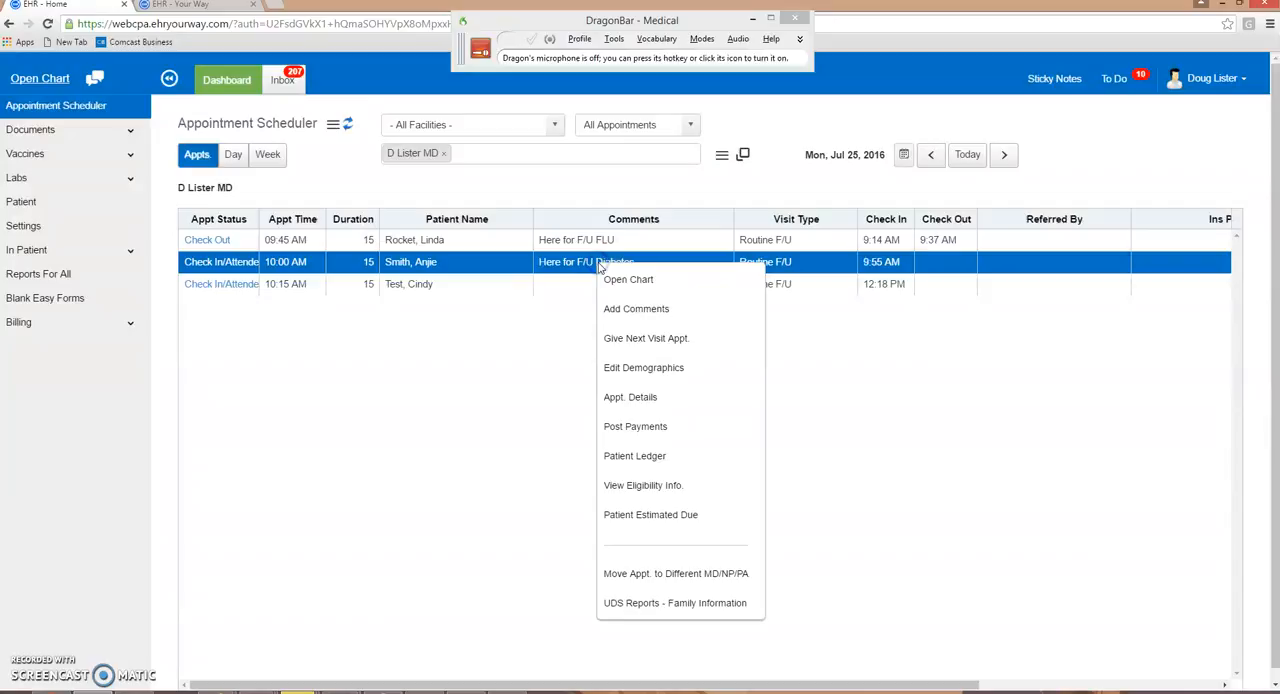
click(609, 281)
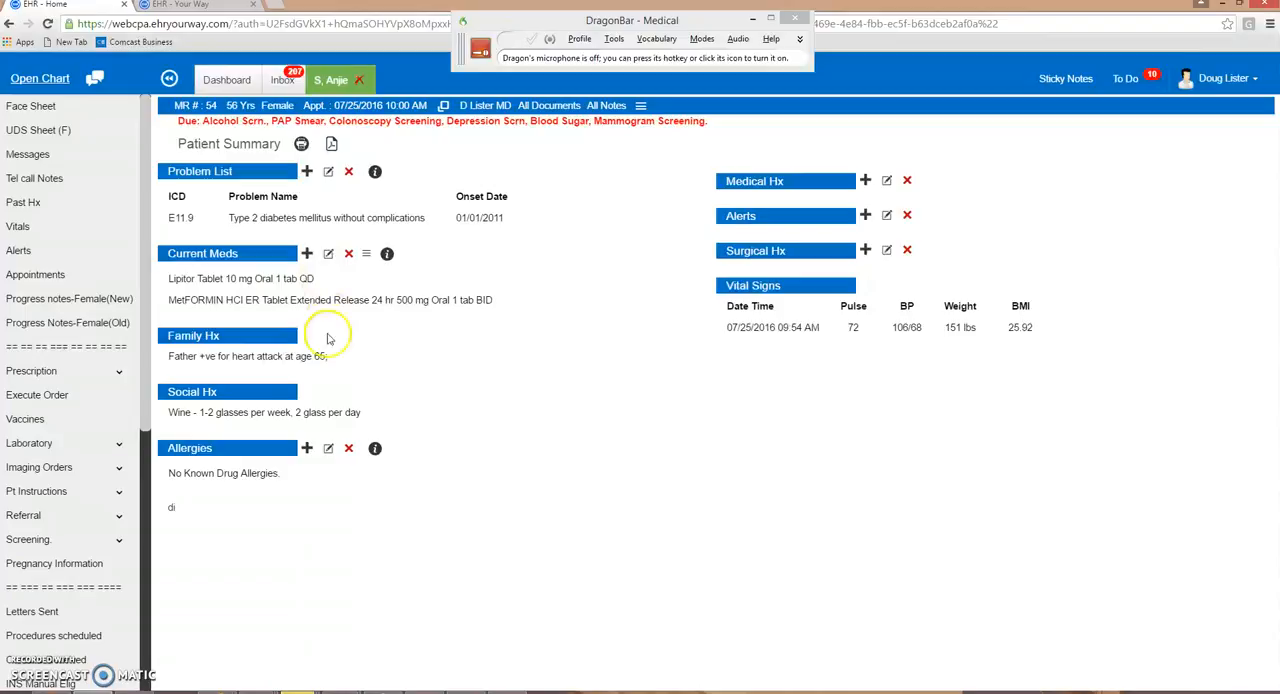
click(83, 327)
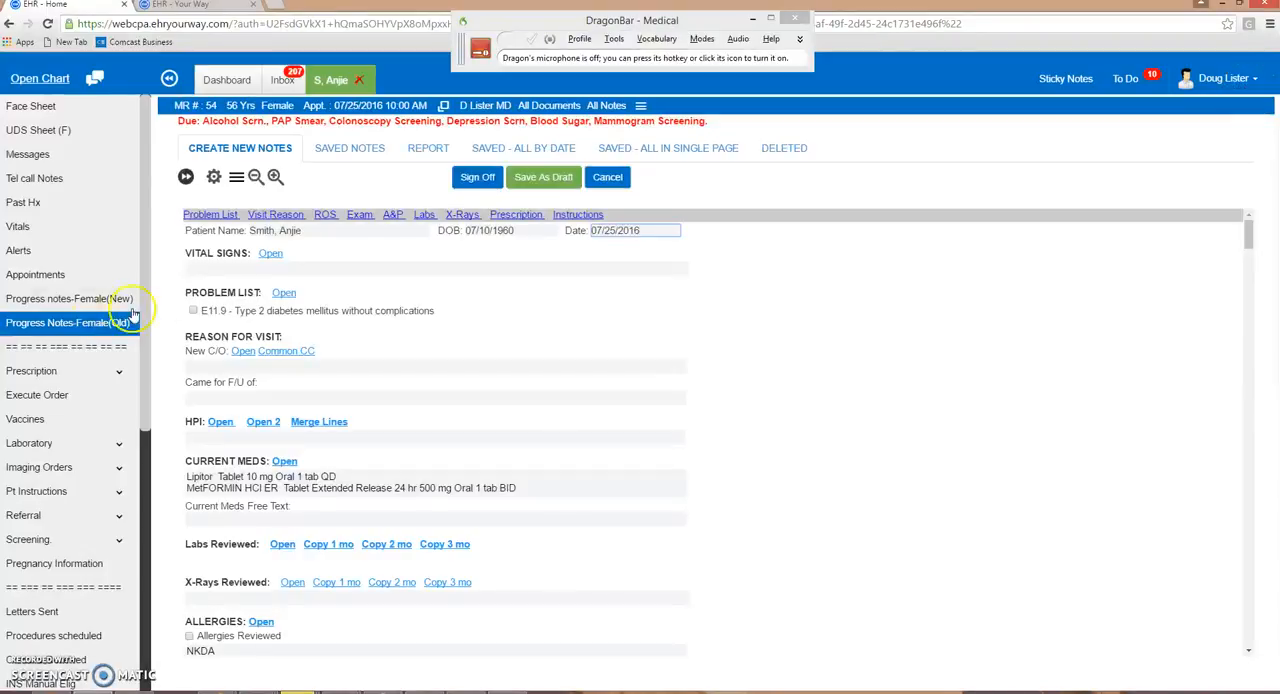
- Insert the 07/25/2016 09:54 AM vital signs into the note and mark problem E11.9, type 2 diabetes, for follow-up
click(274, 256)
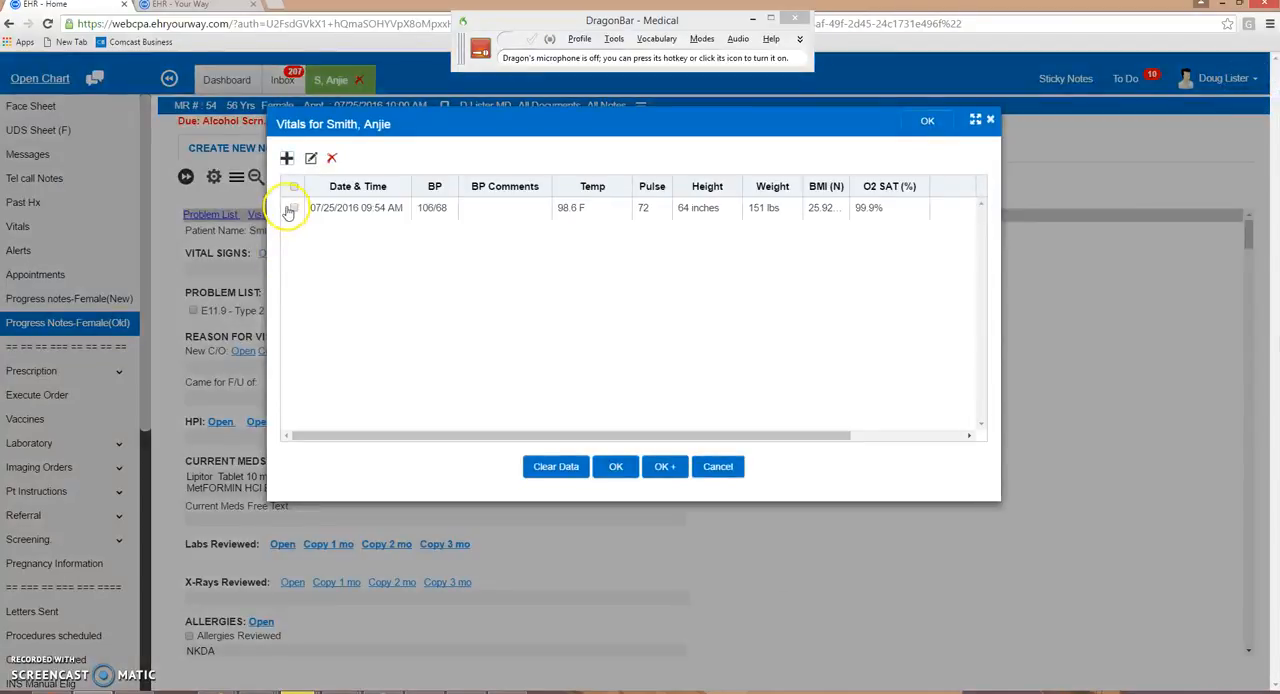
click(293, 208)
click(610, 468)
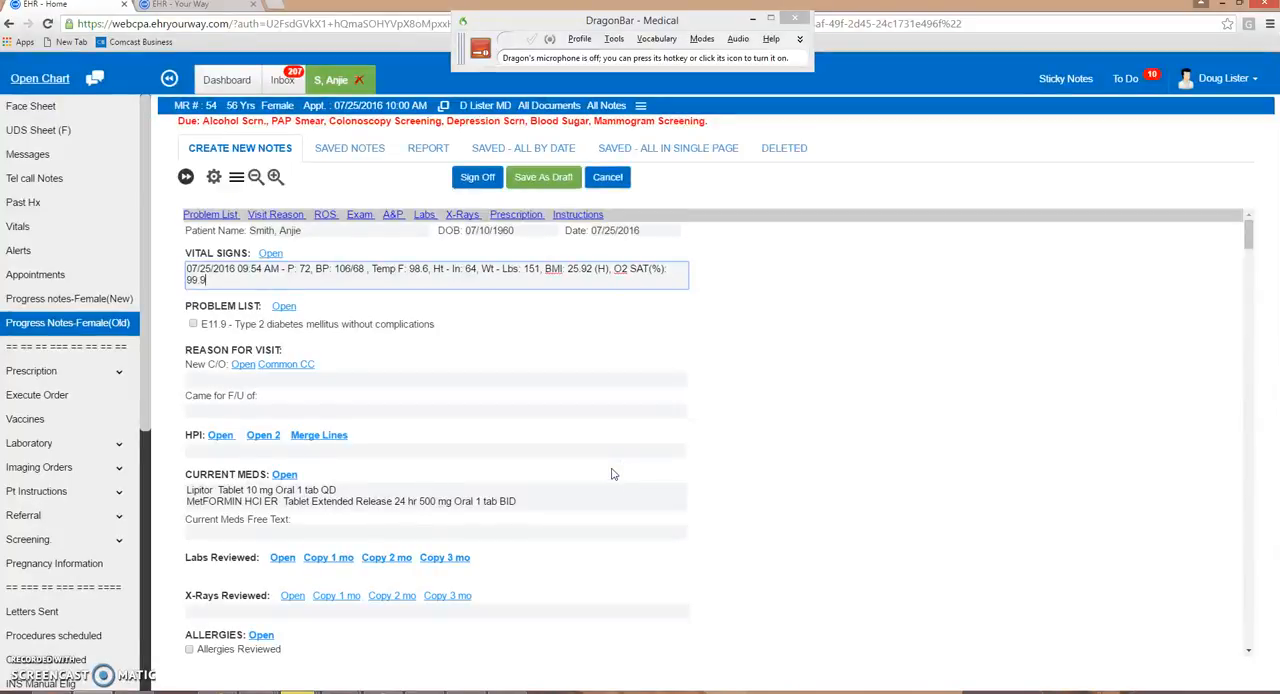
click(378, 284)
click(194, 326)
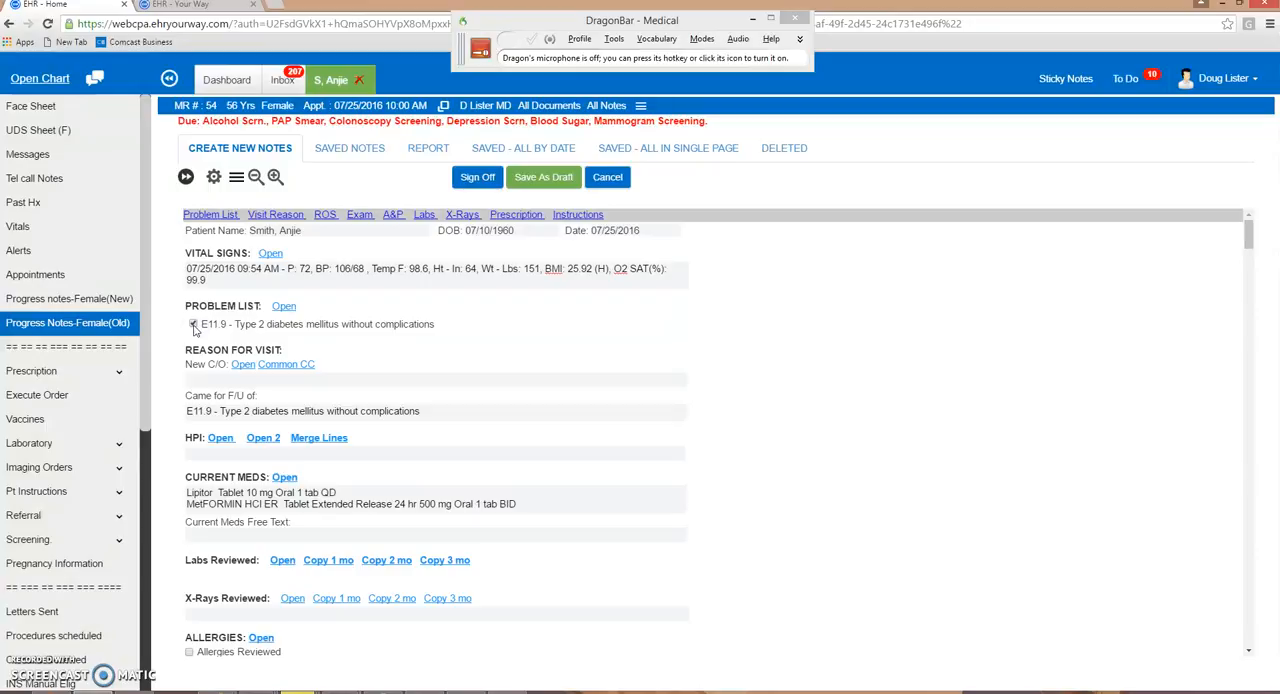
- Dictate the HPI: 56-year-old female, diabetes follow-up, fasting sugars 90 to 135, no polyuria, polydipsia, polyphagia or hypoglycemia, metformin 500 mg twice daily, Lipitor 10 mg
click(215, 457)
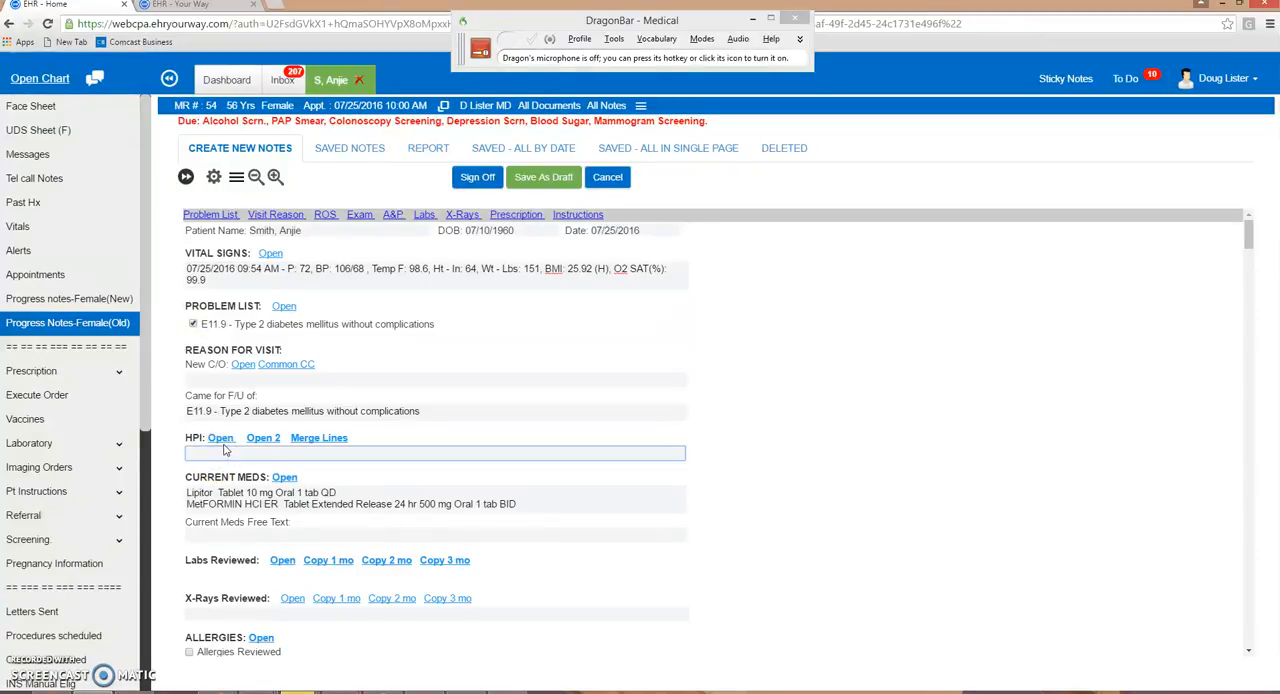
key(KP_Add)
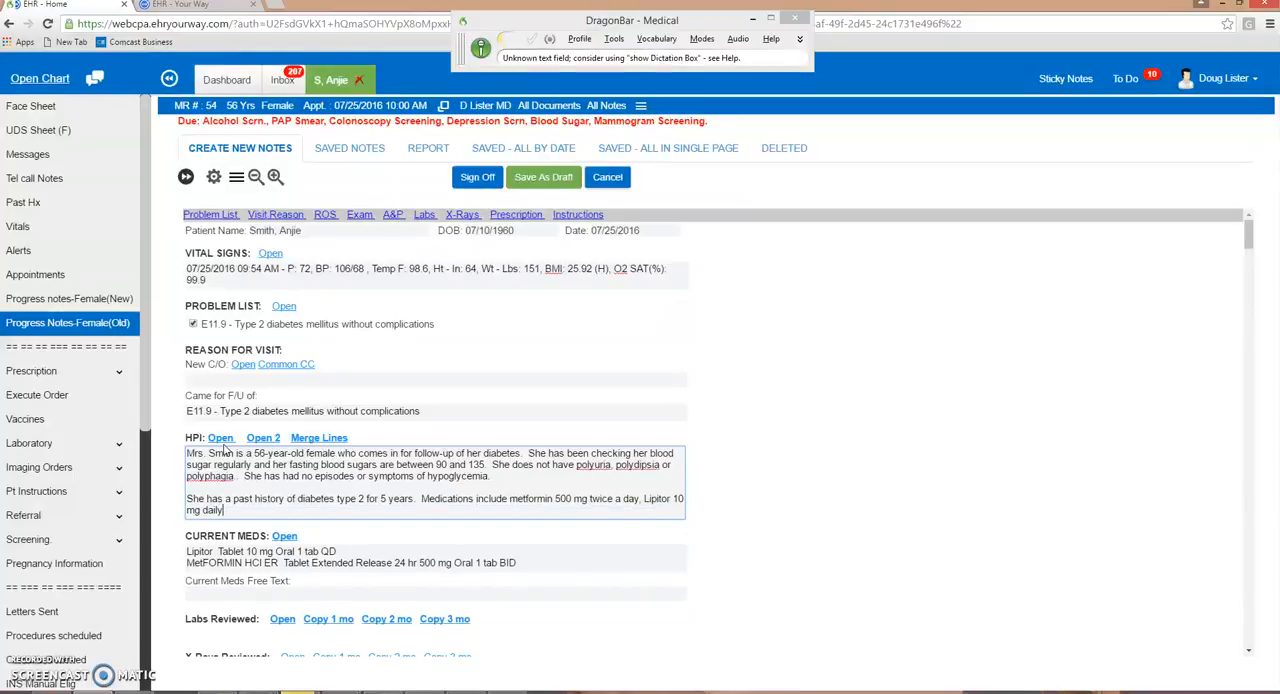
key(KP_Add)
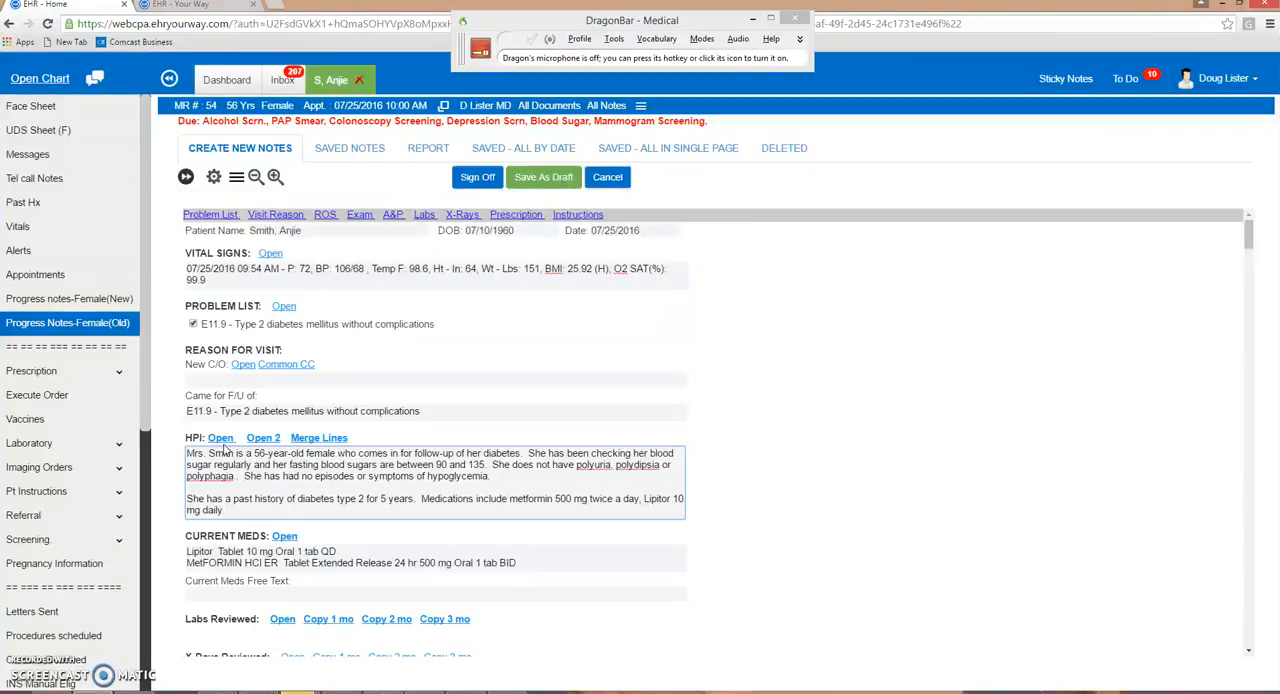
- Add the 07/25/2016 Hemoglobin A1C result to the note's Labs Reviewed section
scroll(343, 623, down, 1)
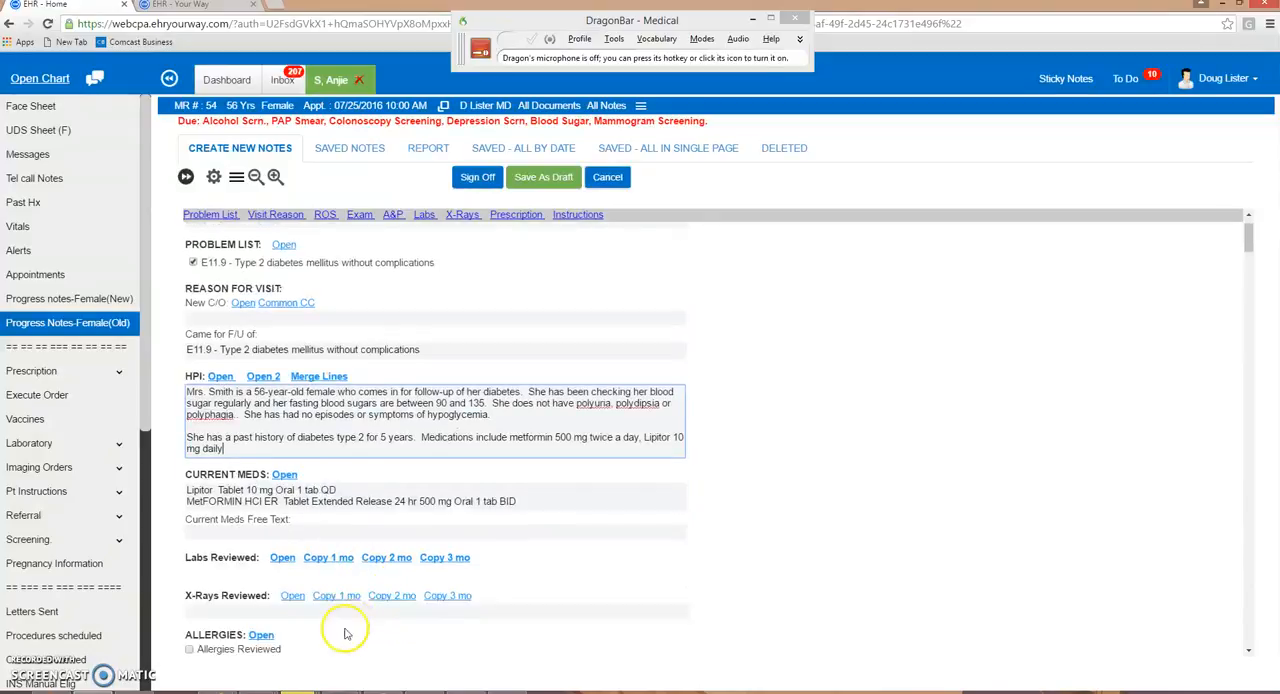
click(282, 553)
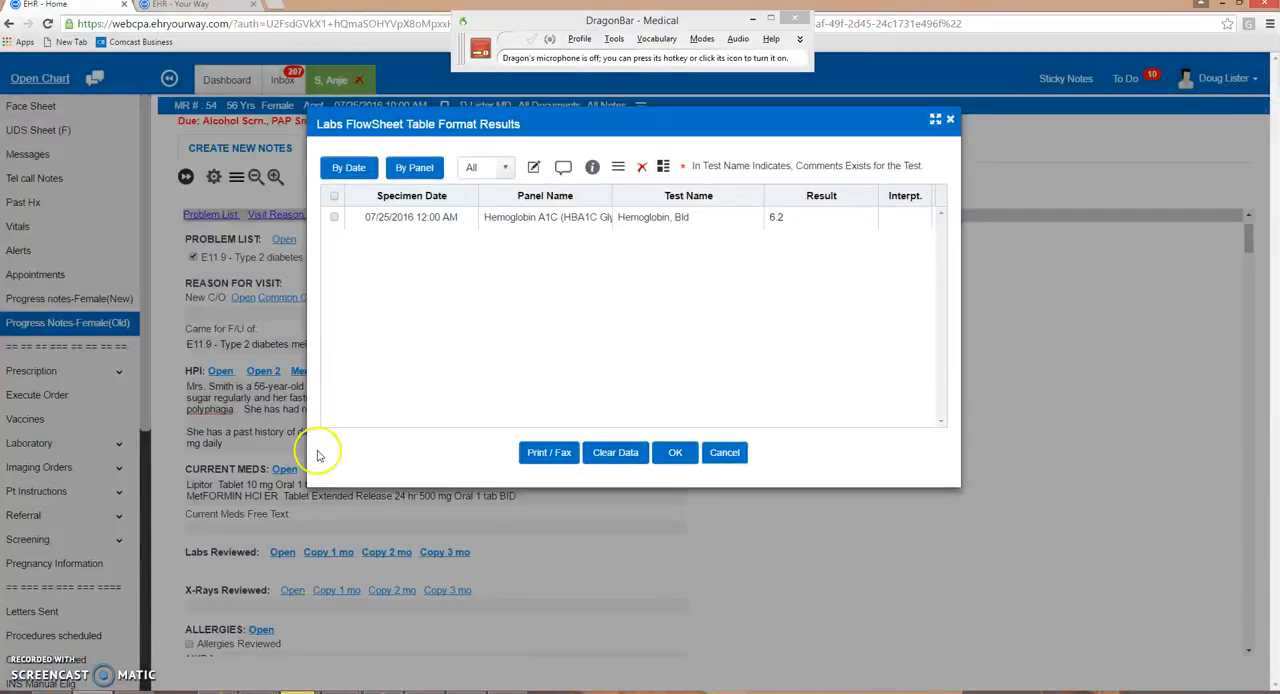
click(385, 224)
click(675, 455)
- Go to the Exam section by voice command, open the Exam Female form and mark all systems normal
scroll(543, 500, down, 2)
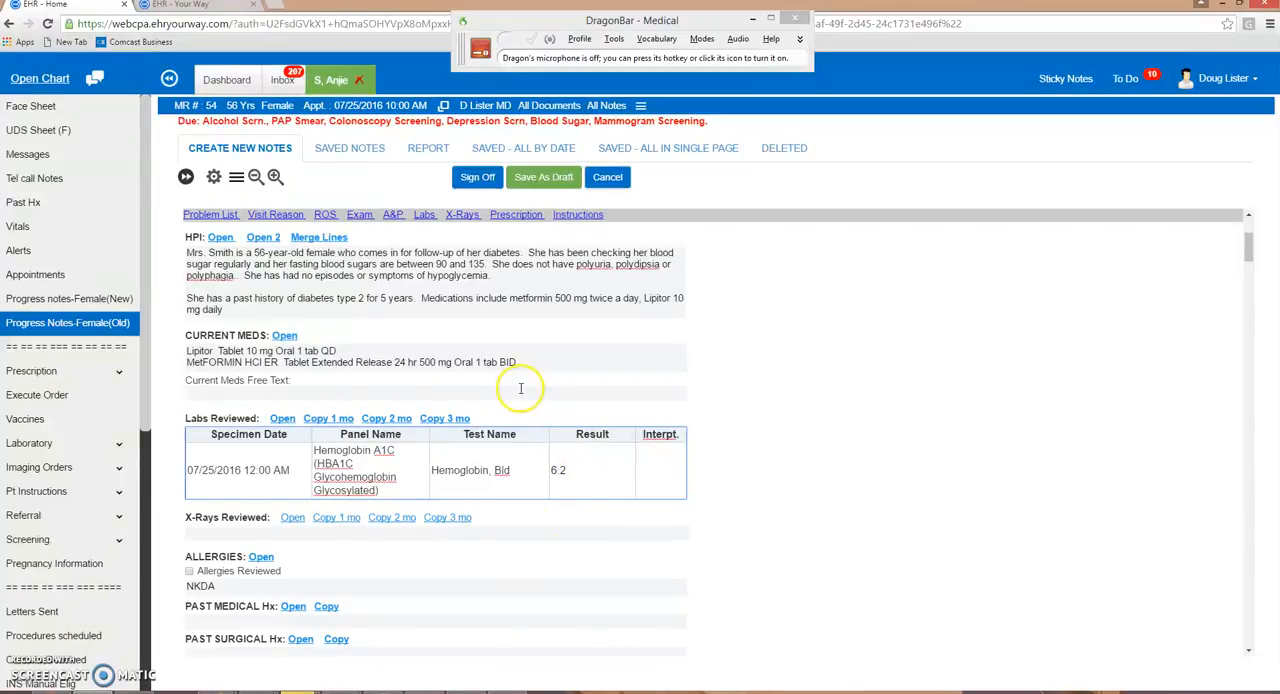
click(510, 312)
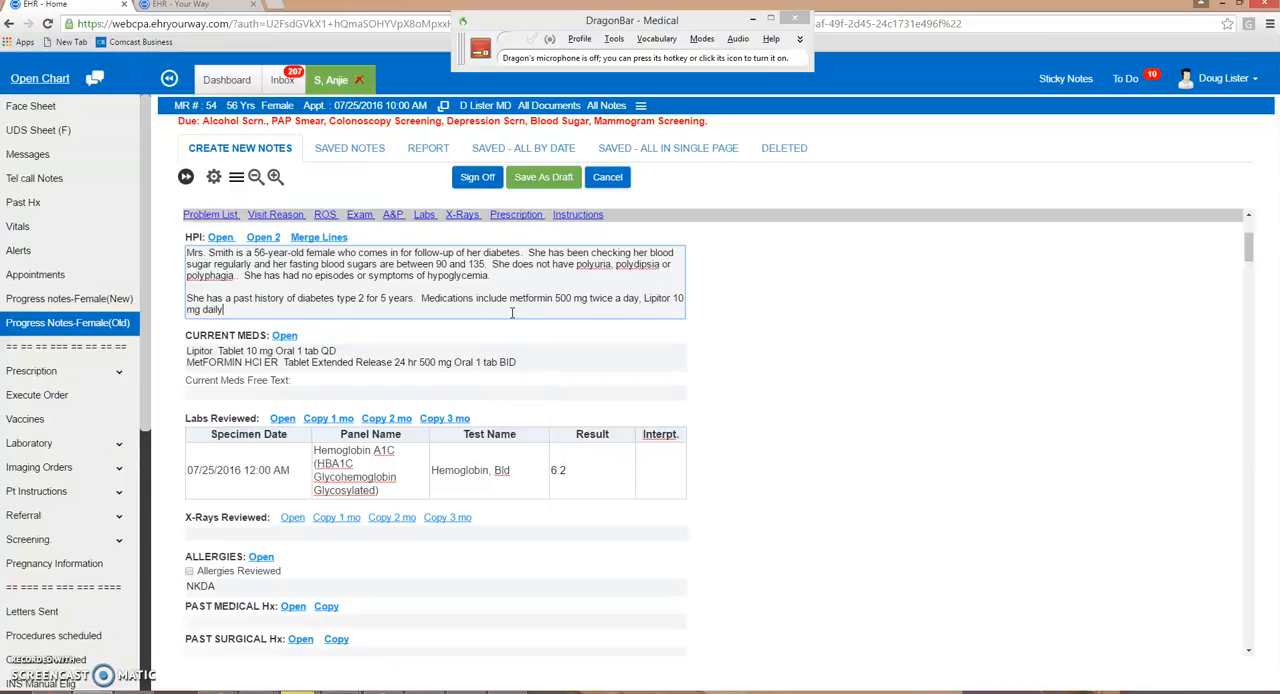
key(KP_Add)
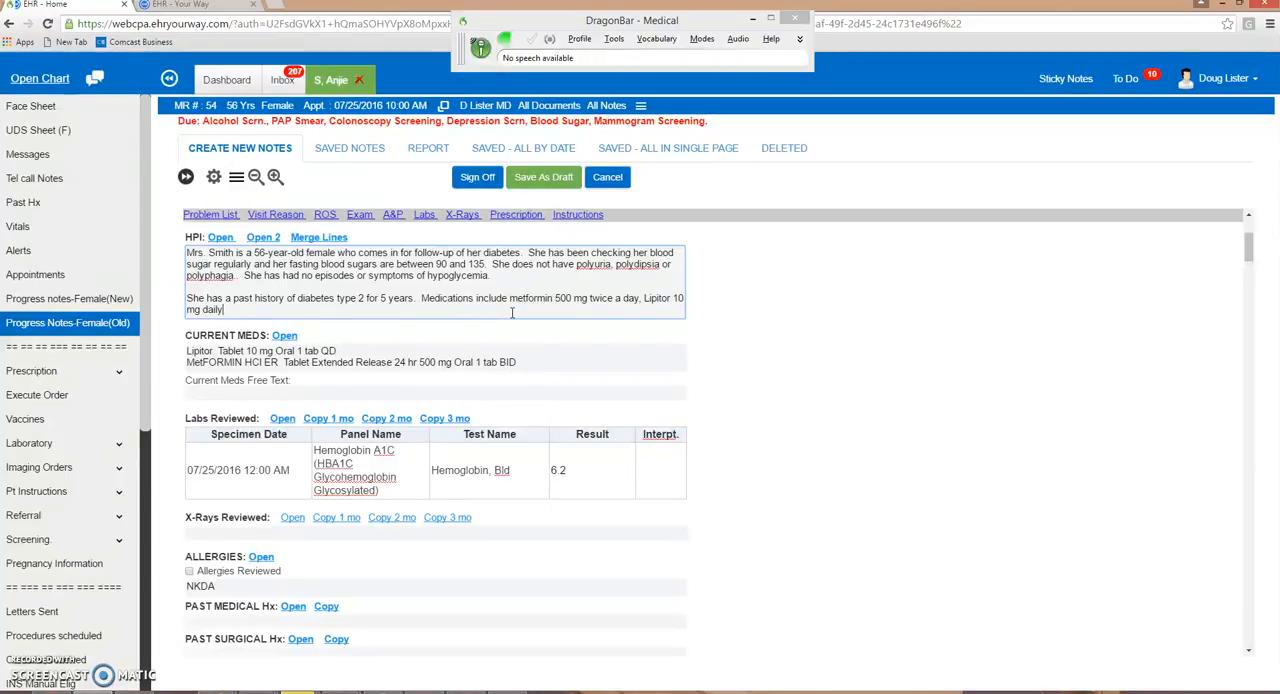
key(KP_Add)
key(KP_Add)
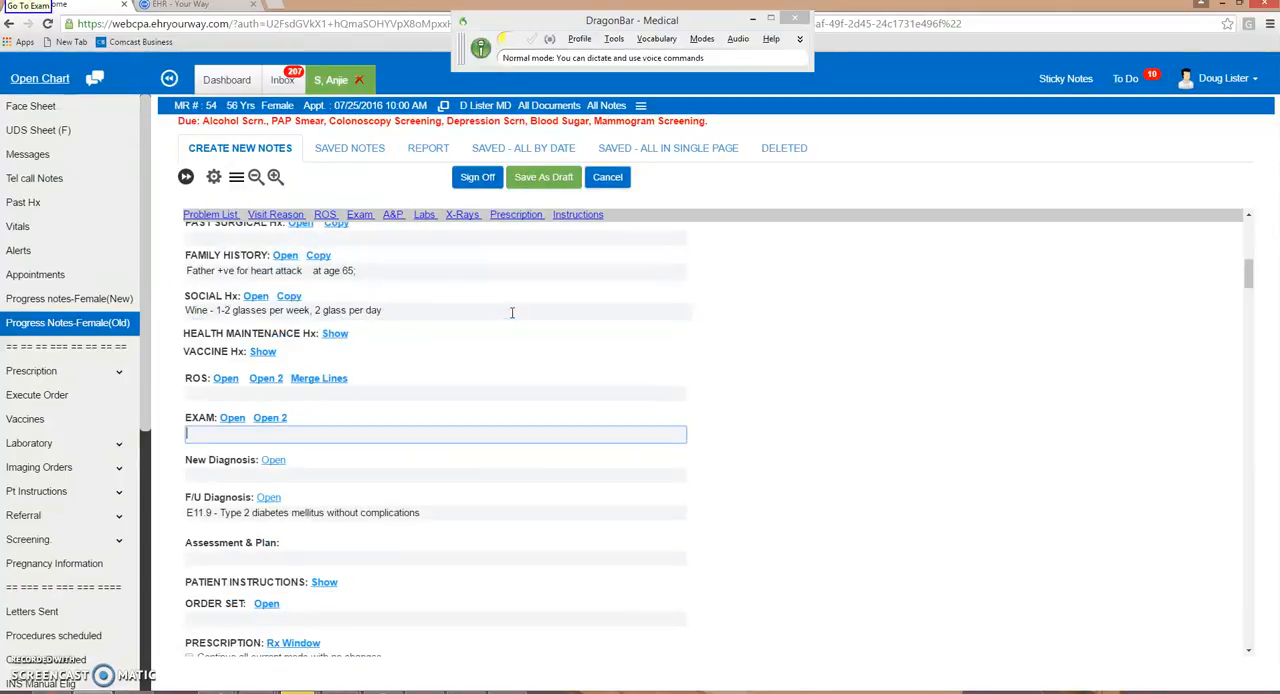
key(KP_Add)
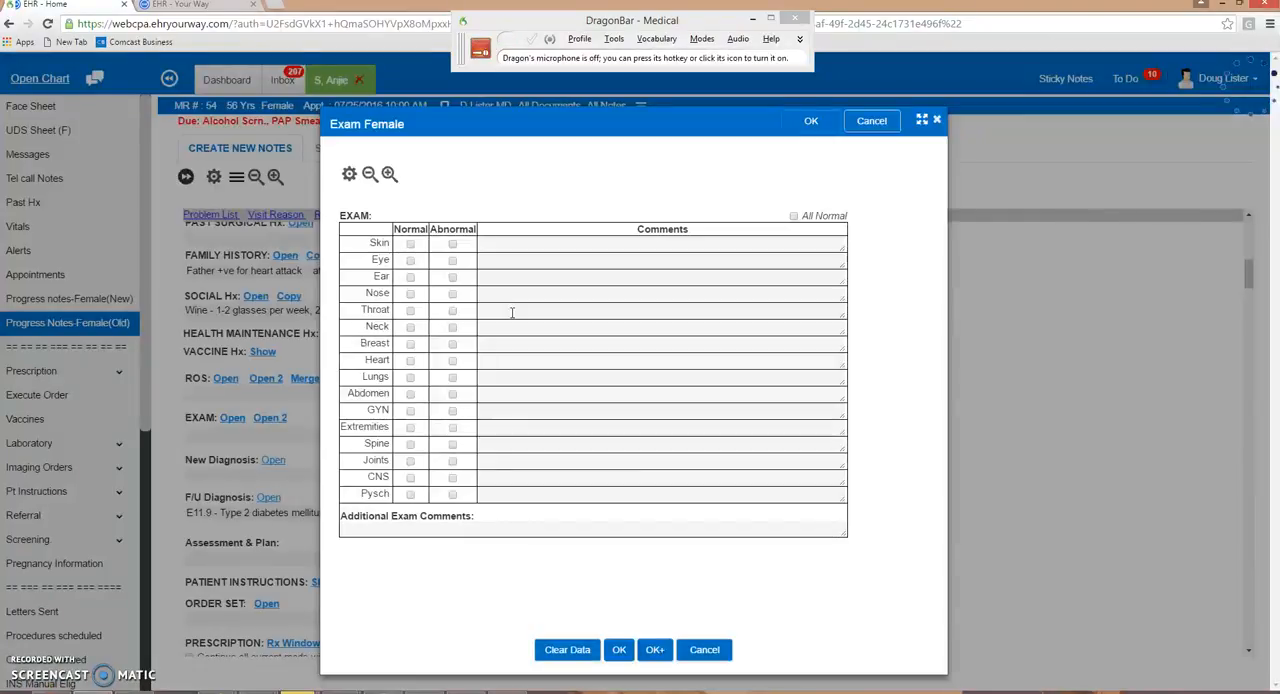
click(793, 216)
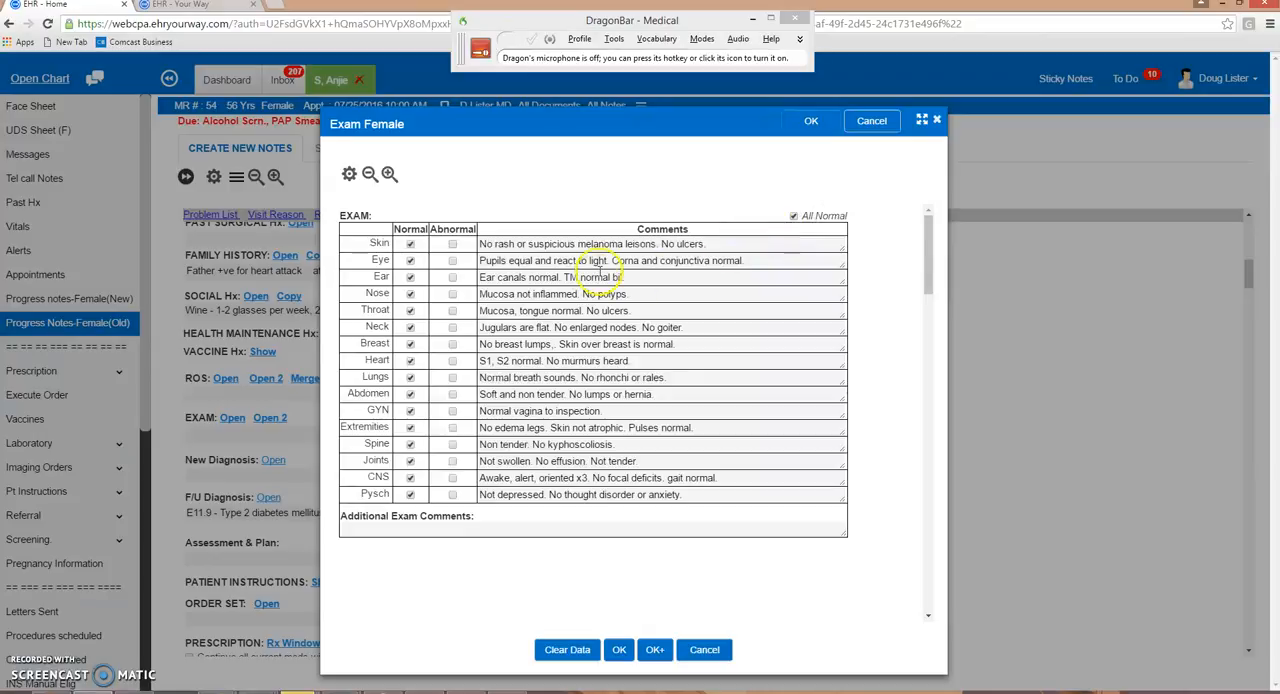
- Mark Lungs abnormal, dictate inspiratory expiratory wheezes, rales and rhonchi throughout, symmetrical chest wall expansion and trachea midline, and insert the exam into the note
click(453, 379)
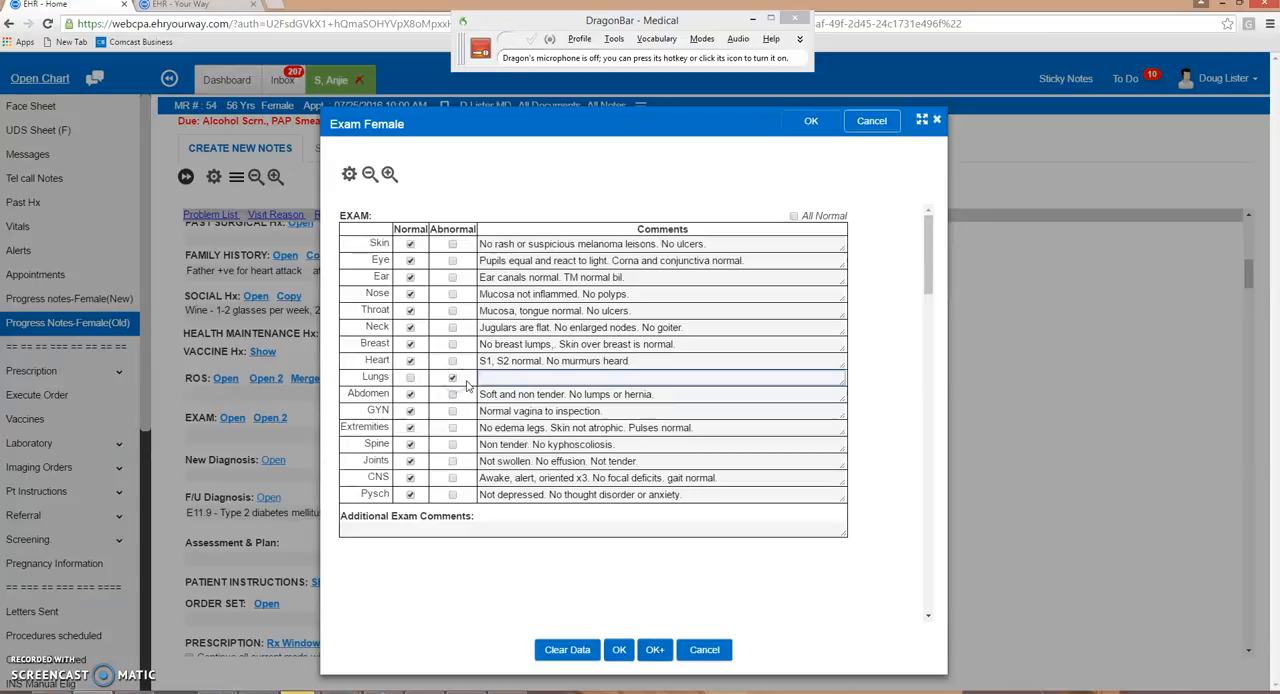
key(KP_Add)
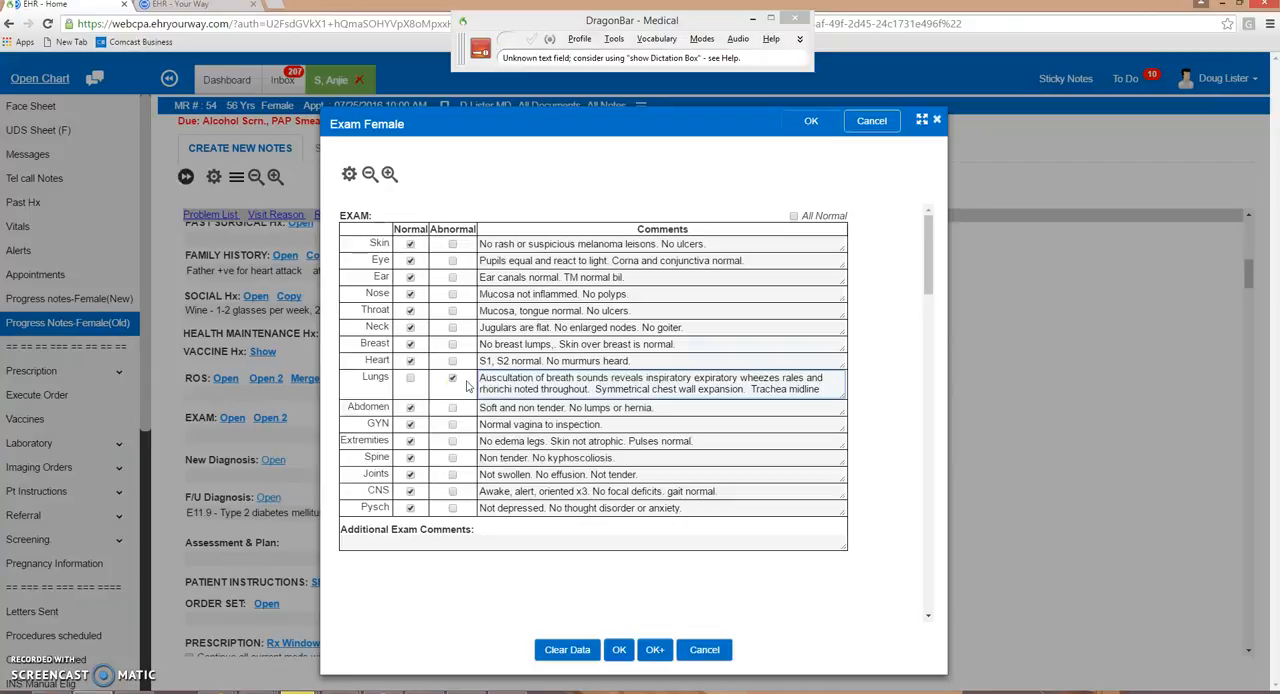
click(619, 649)
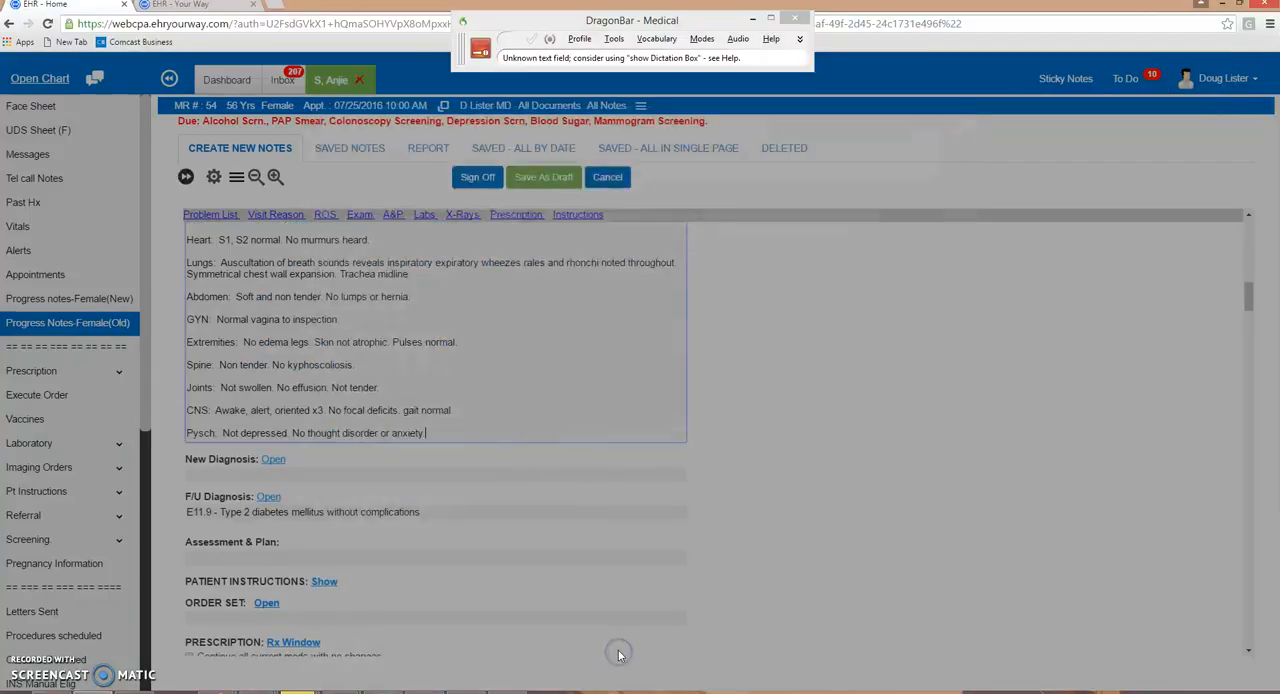
scroll(573, 528, up, 2)
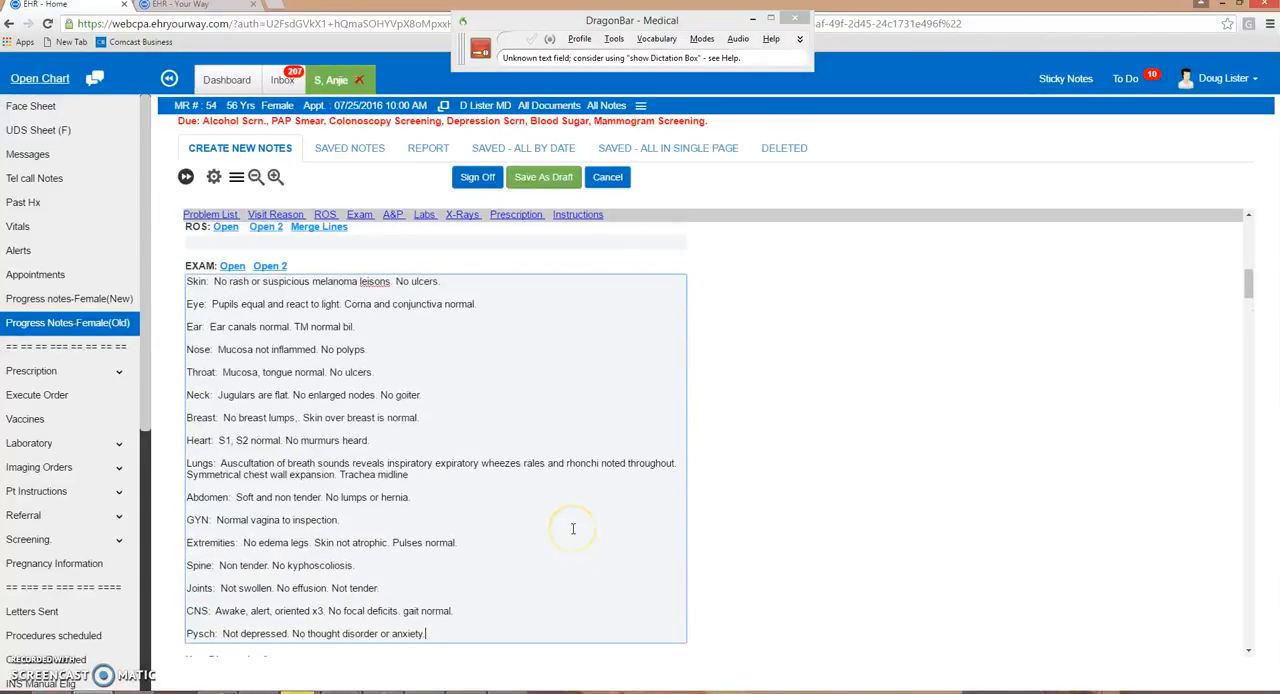
- Open the ROS V-3 form by voice command, enlarge it and mark all symptoms as denied
click(573, 529)
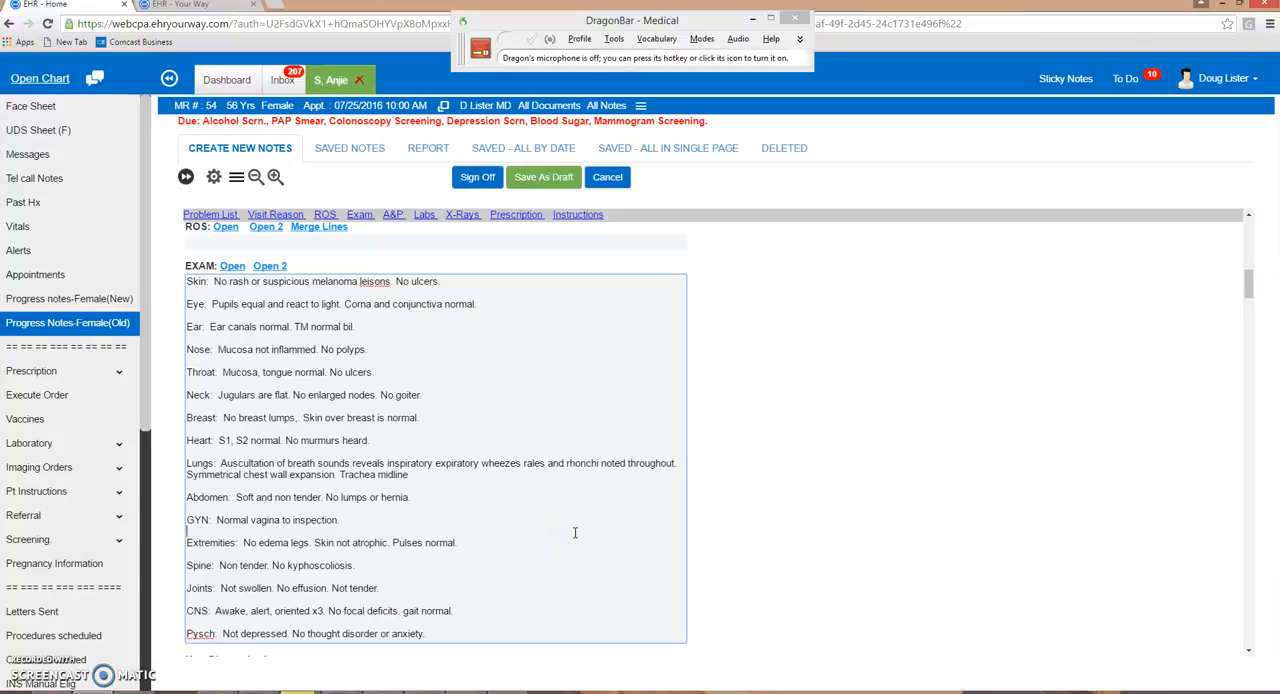
key(KP_Add)
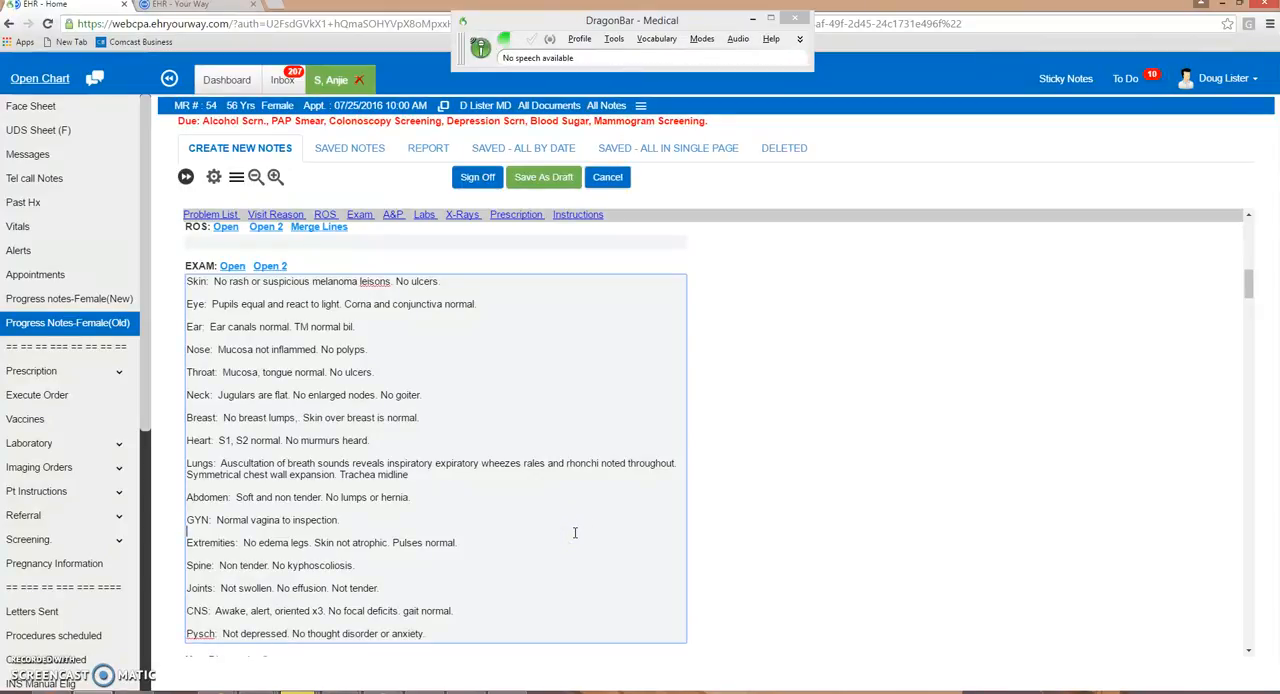
key(shift+Tab)
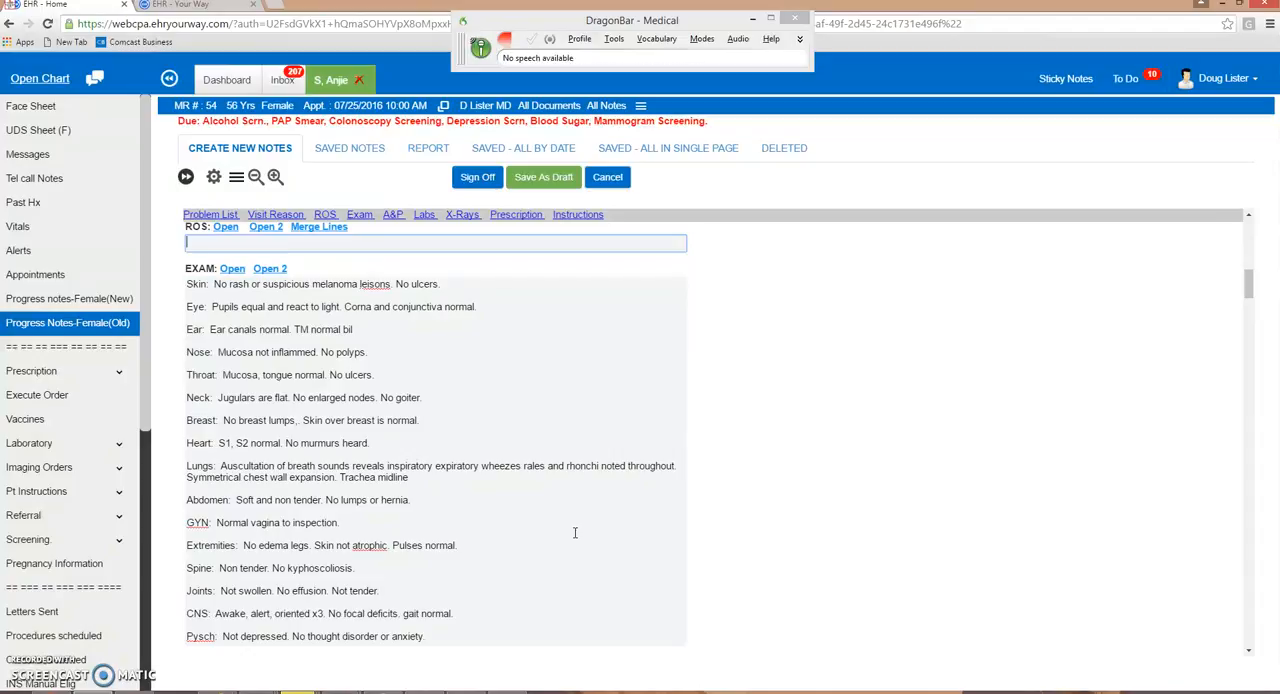
key(KP_Add)
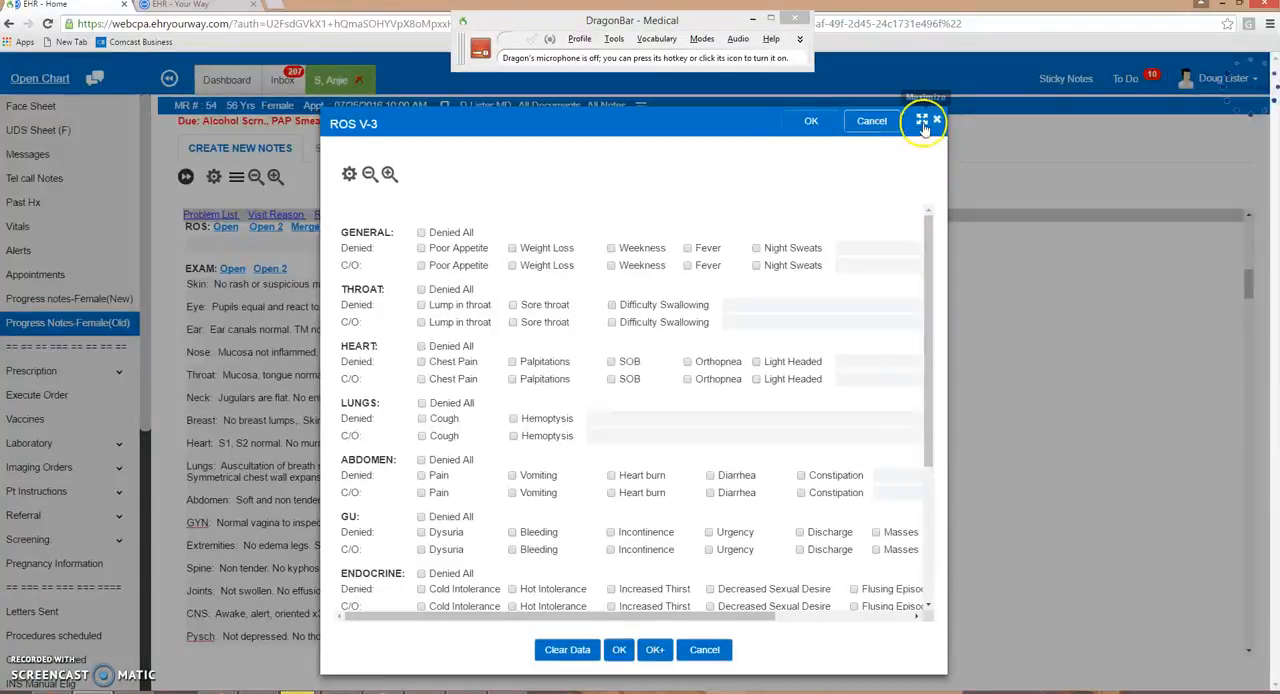
click(921, 120)
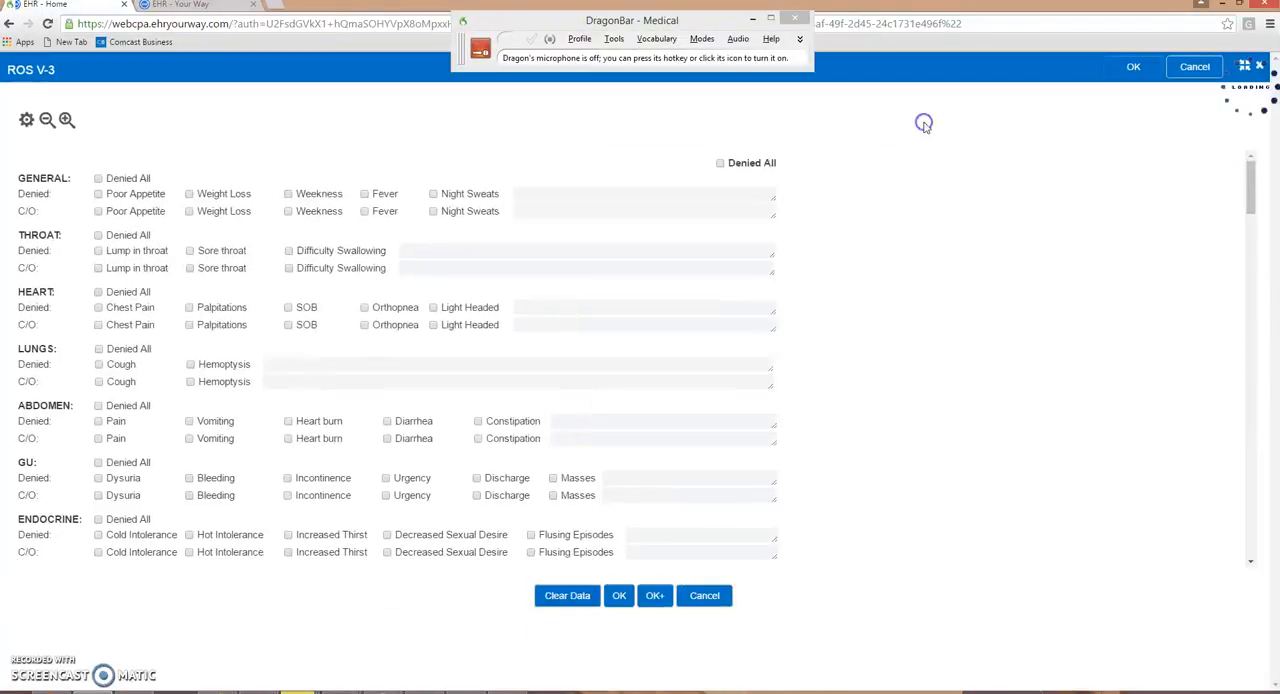
click(719, 166)
- Change SOB and Orthopnea under Heart from denied to C/O, insert the review of systems into the note and review it
click(288, 308)
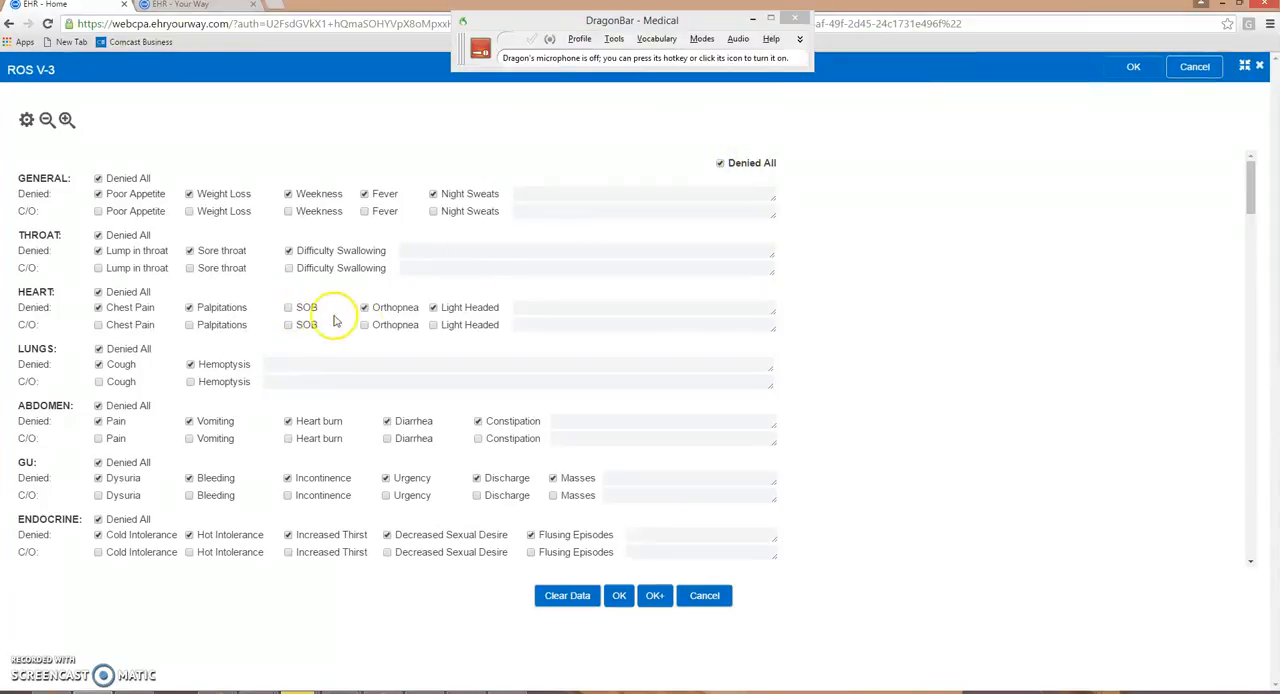
click(364, 308)
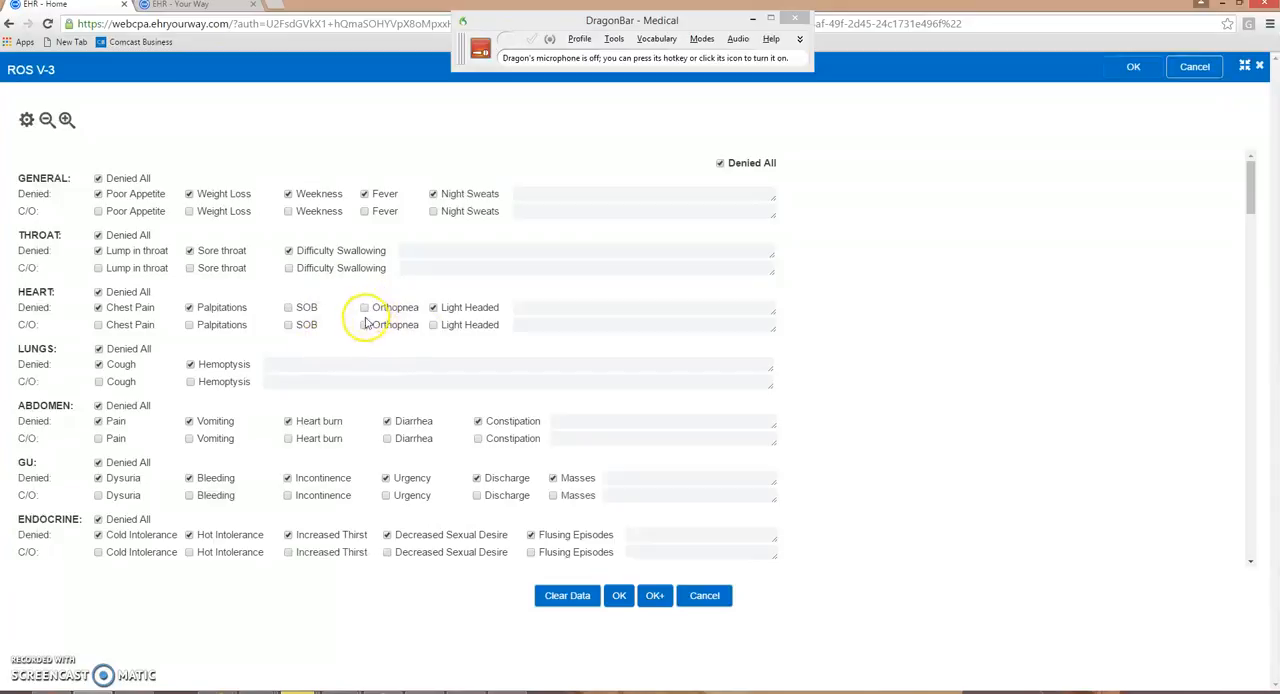
click(365, 326)
click(289, 325)
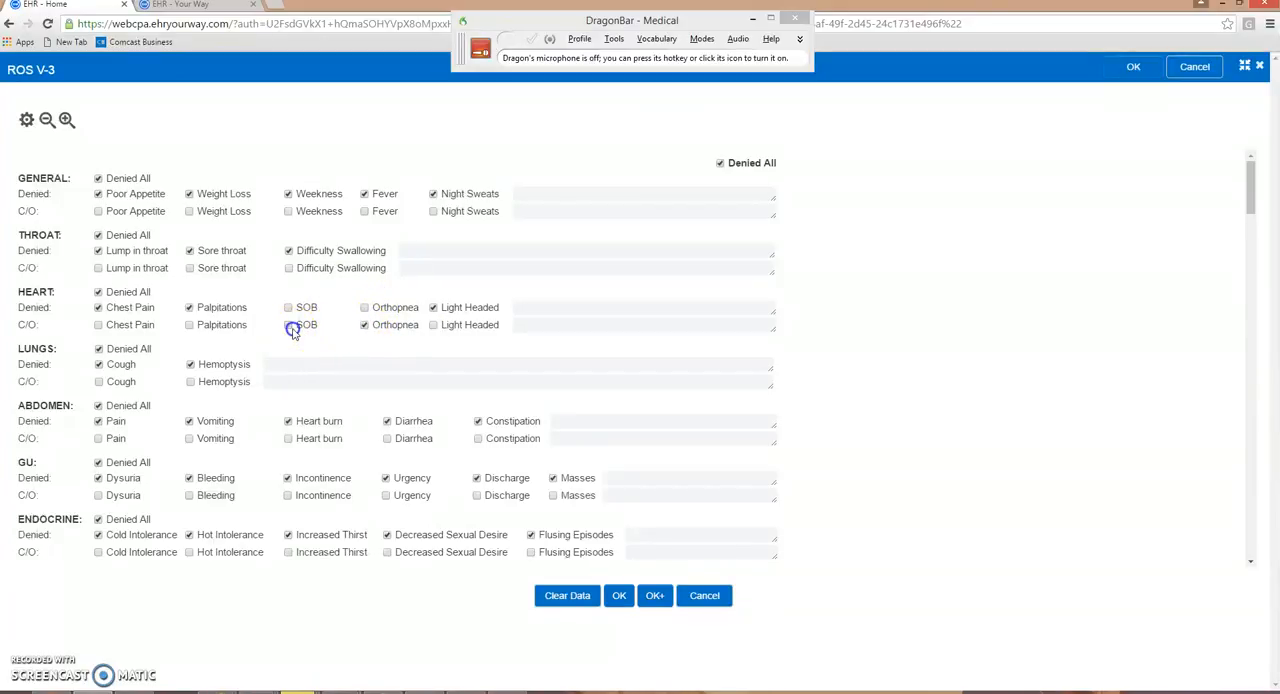
click(618, 595)
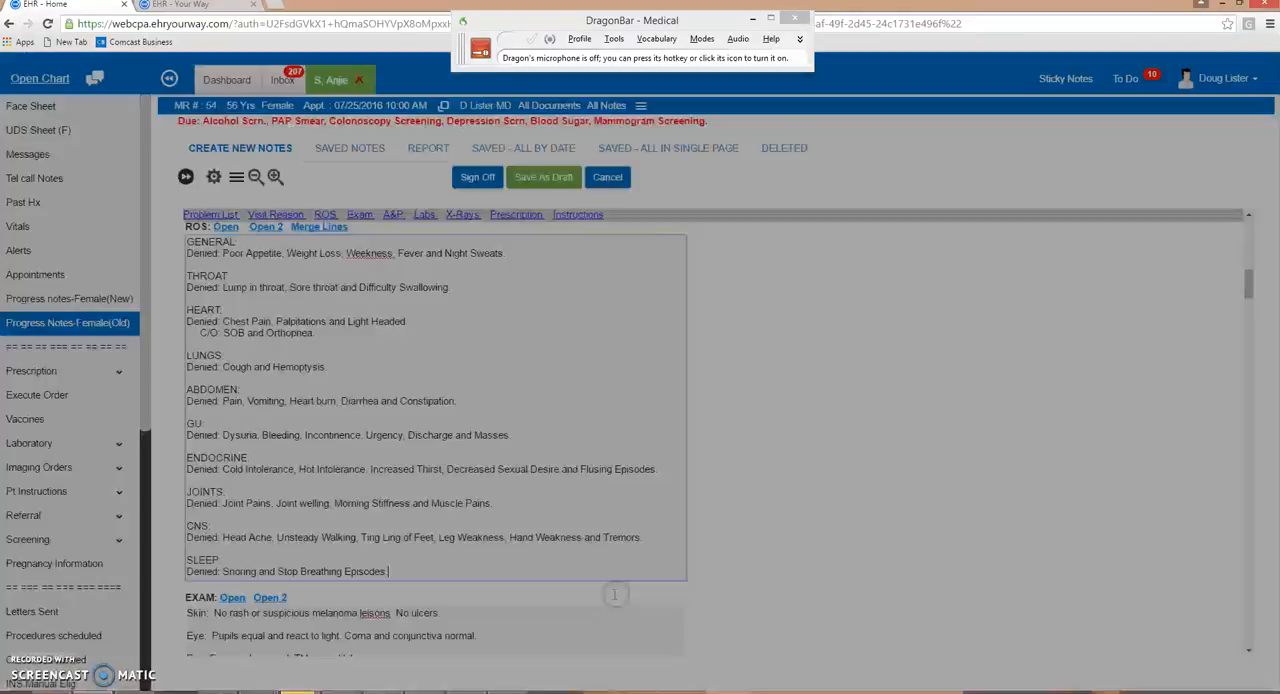
scroll(443, 480, down, 2)
scroll(423, 403, up, 1)
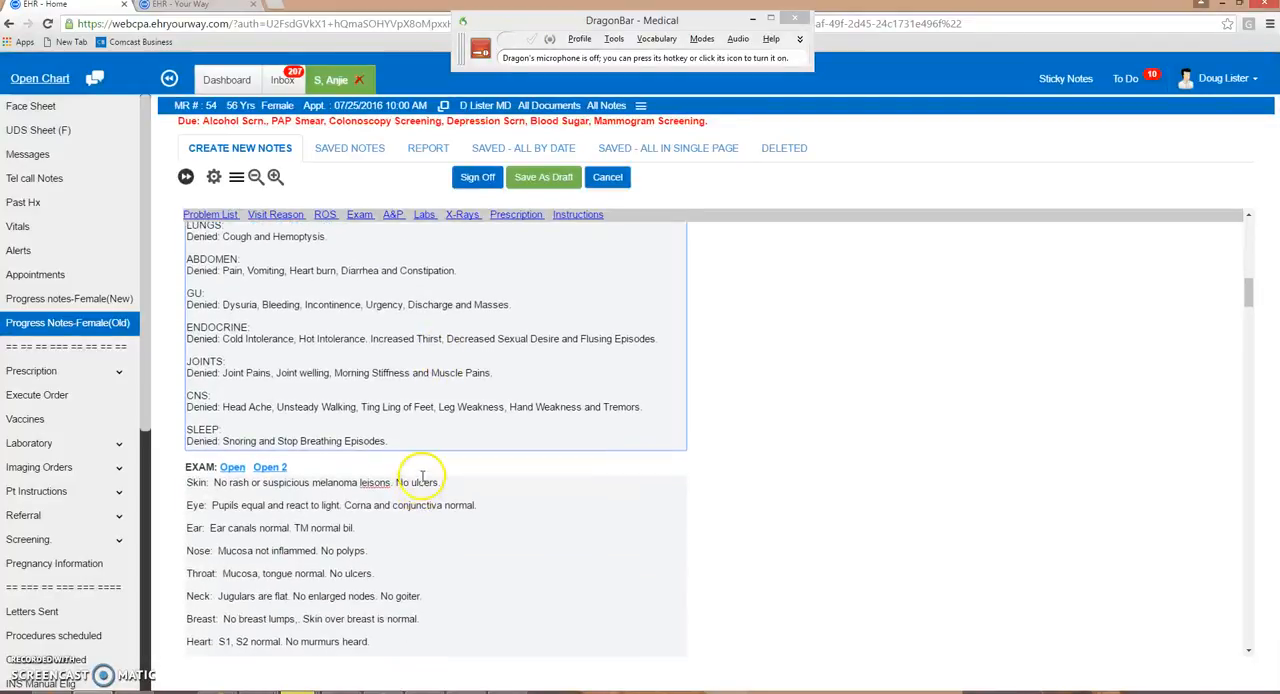
scroll(430, 462, up, 2)
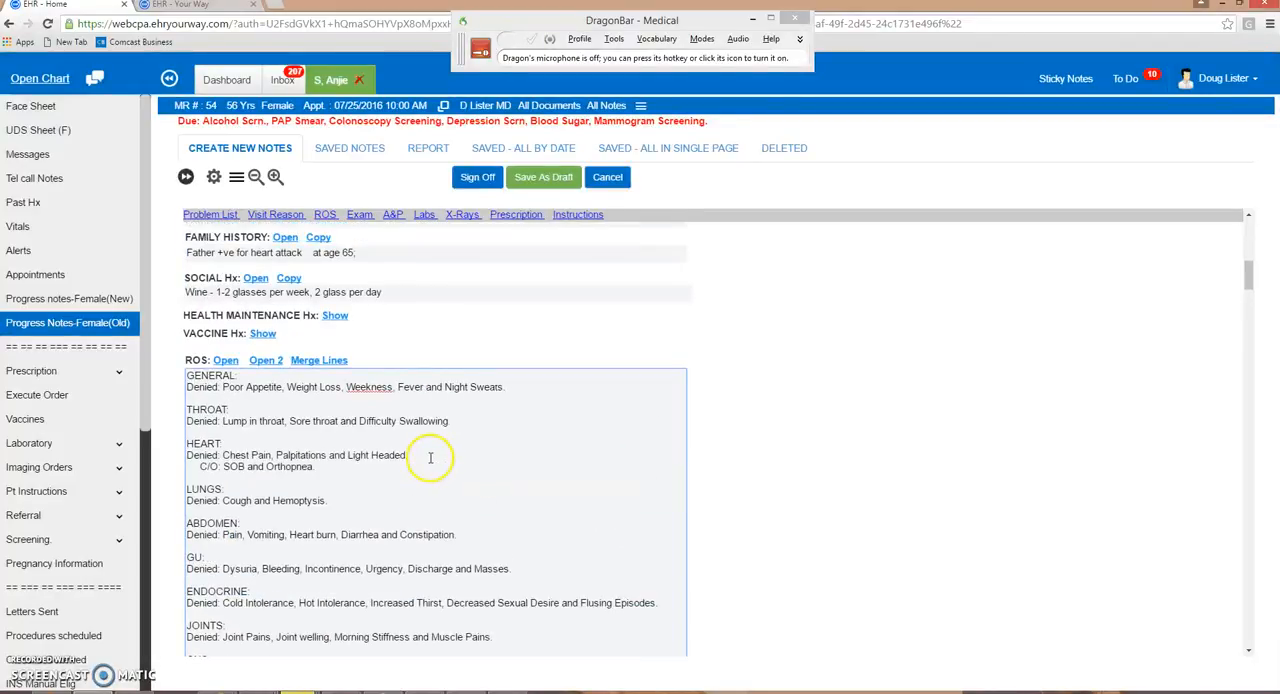
- Go to Assessment & Plan by voice and dictate: 56-year-old female diabetic follow-up, well controlled with diet and weight loss, no hyperglycemia or hypoglycemia symptoms, good glucose control
scroll(430, 457, down, 1)
scroll(427, 421, down, 1)
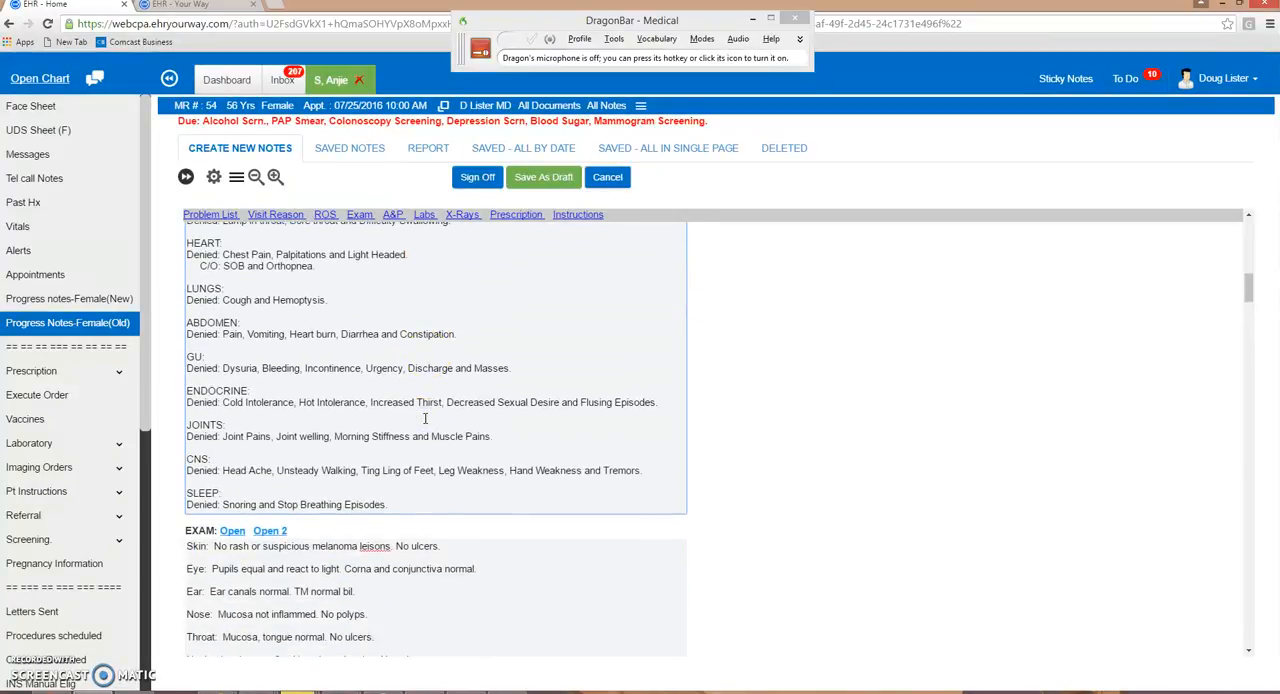
key(KP_Add)
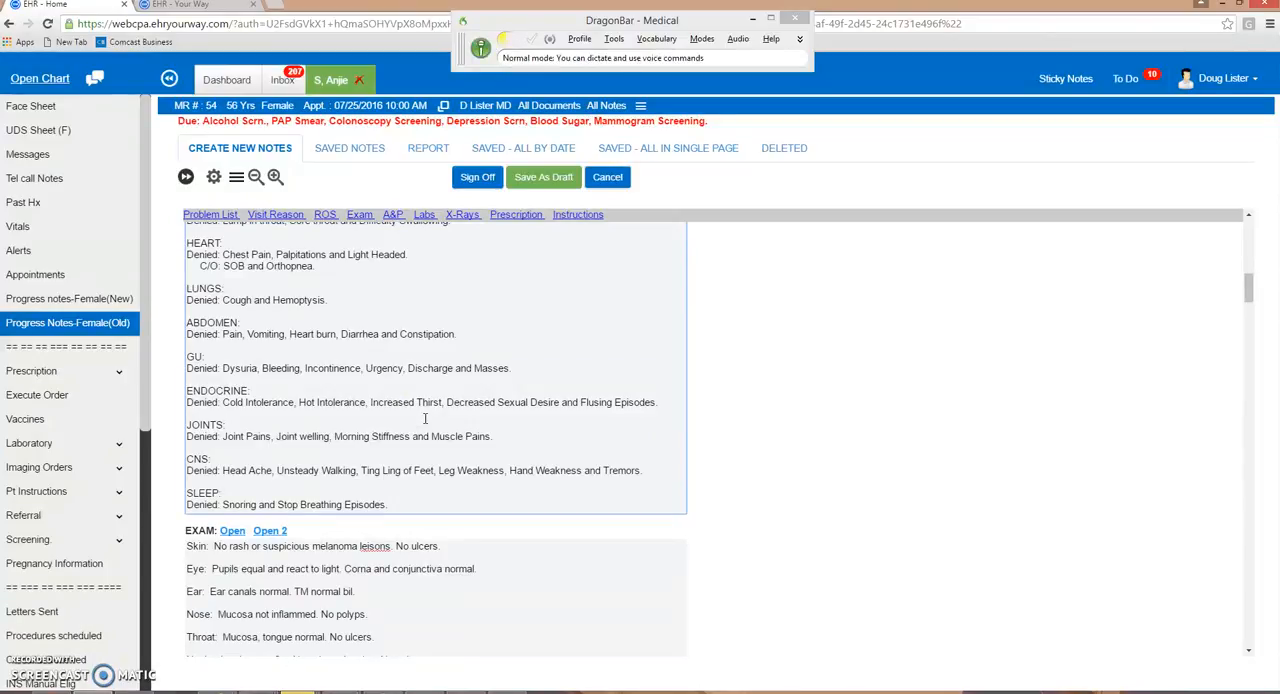
key(KP_Add)
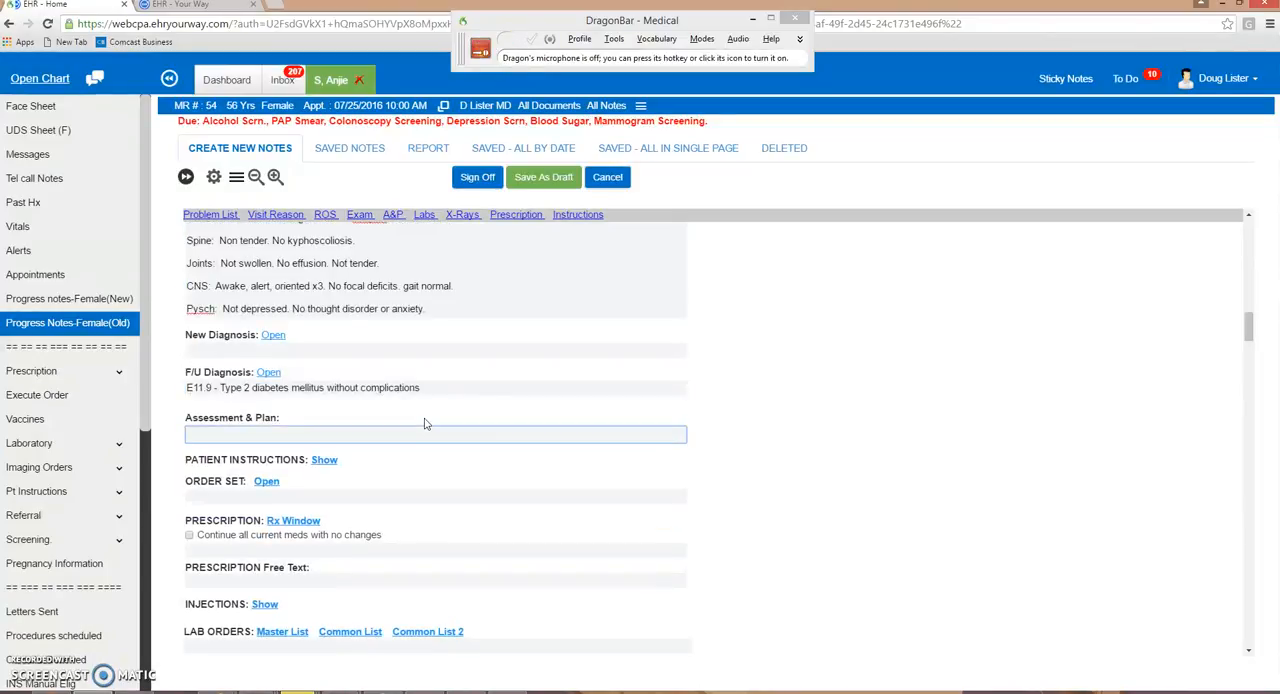
key(KP_Add)
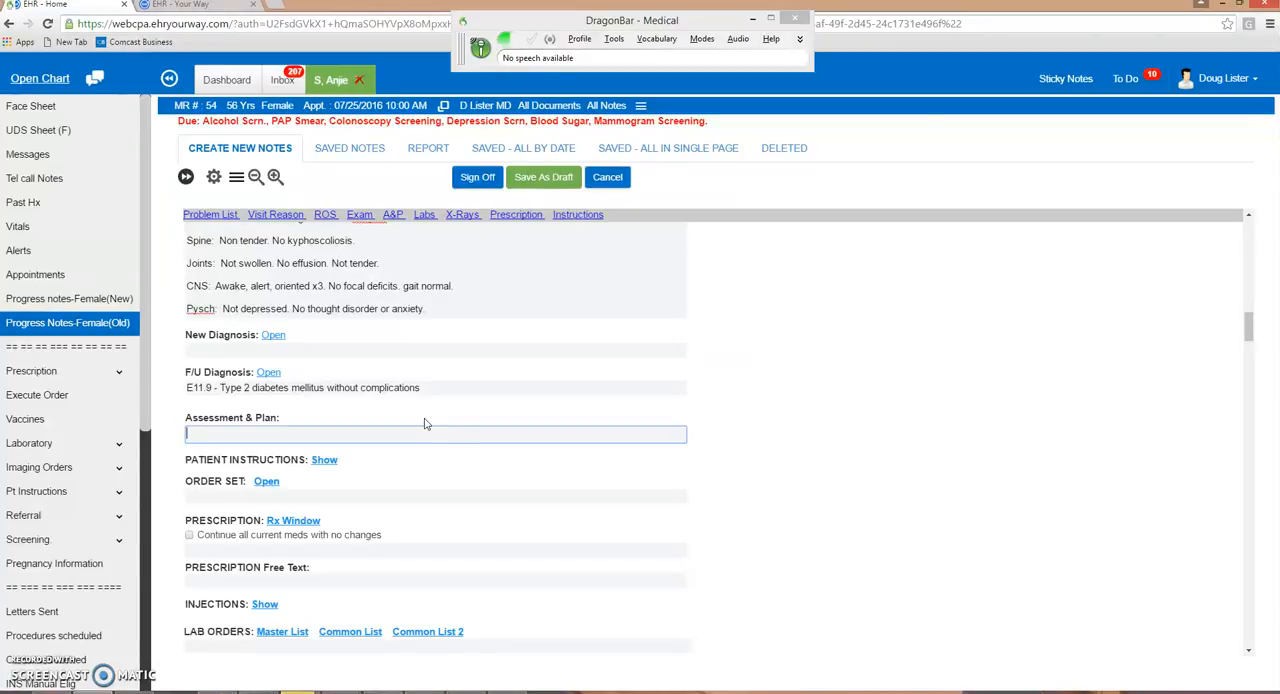
text(A 56-year-old female here for diabetic follow-up.  It is well controlled with diet and weight loss.  There are no symptoms of hyperglycemia or hypoglycemia)
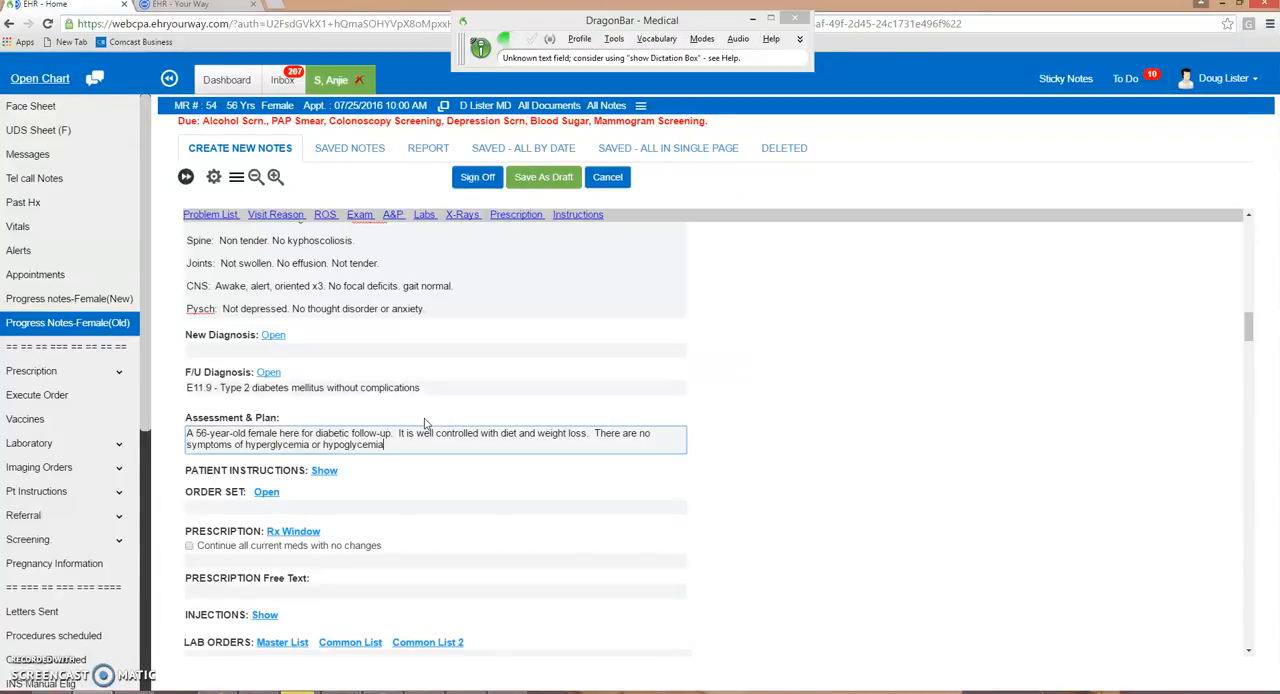
text( and blood work confirms good glucose control)
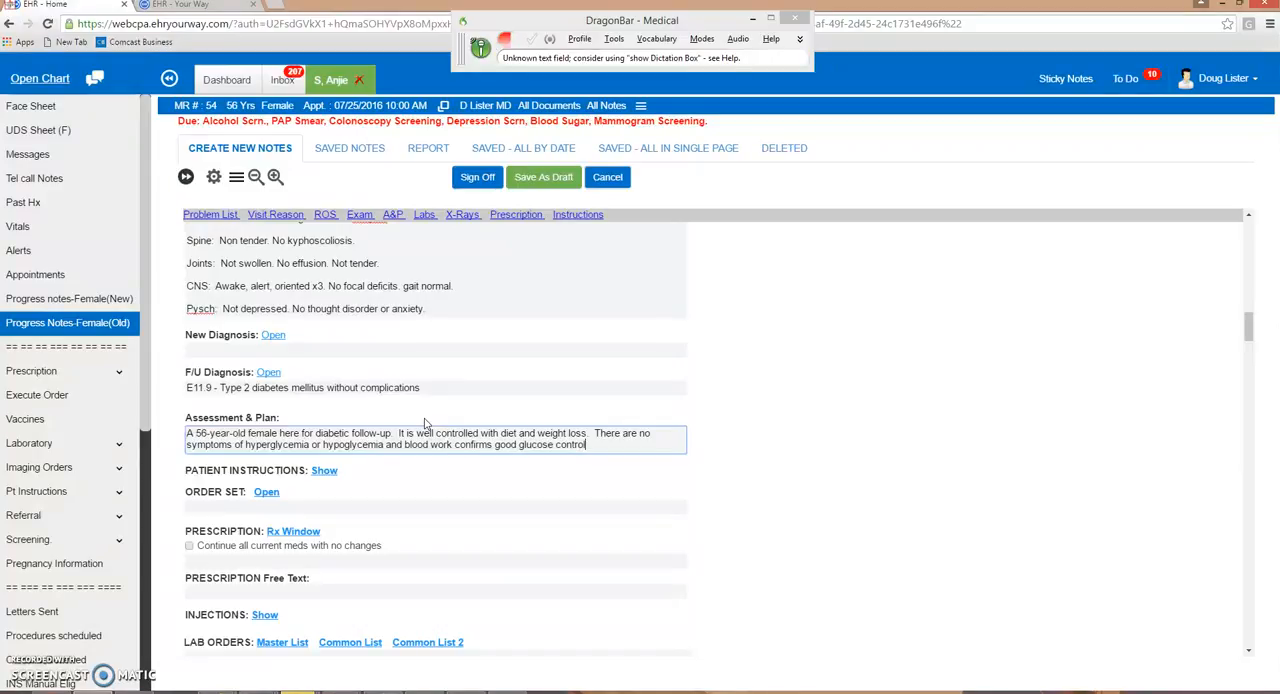
- Dictate a numbered Plan: continue diabetic diet, return to clinic in 3 months, check hemoglobin A1c and fasting lipids one week prior to next visit
key(Return)
key(Return)
text(Plan:)
key(Return)
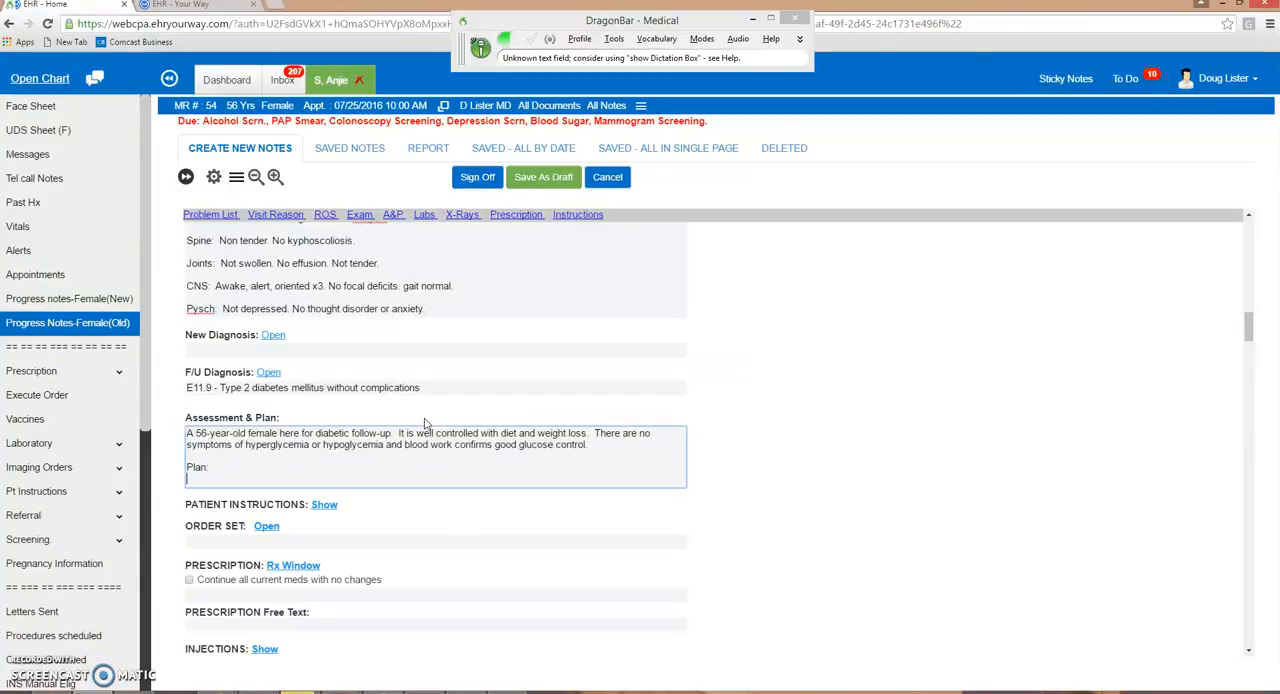
text(#1.  Continue to follow diabetic diet)
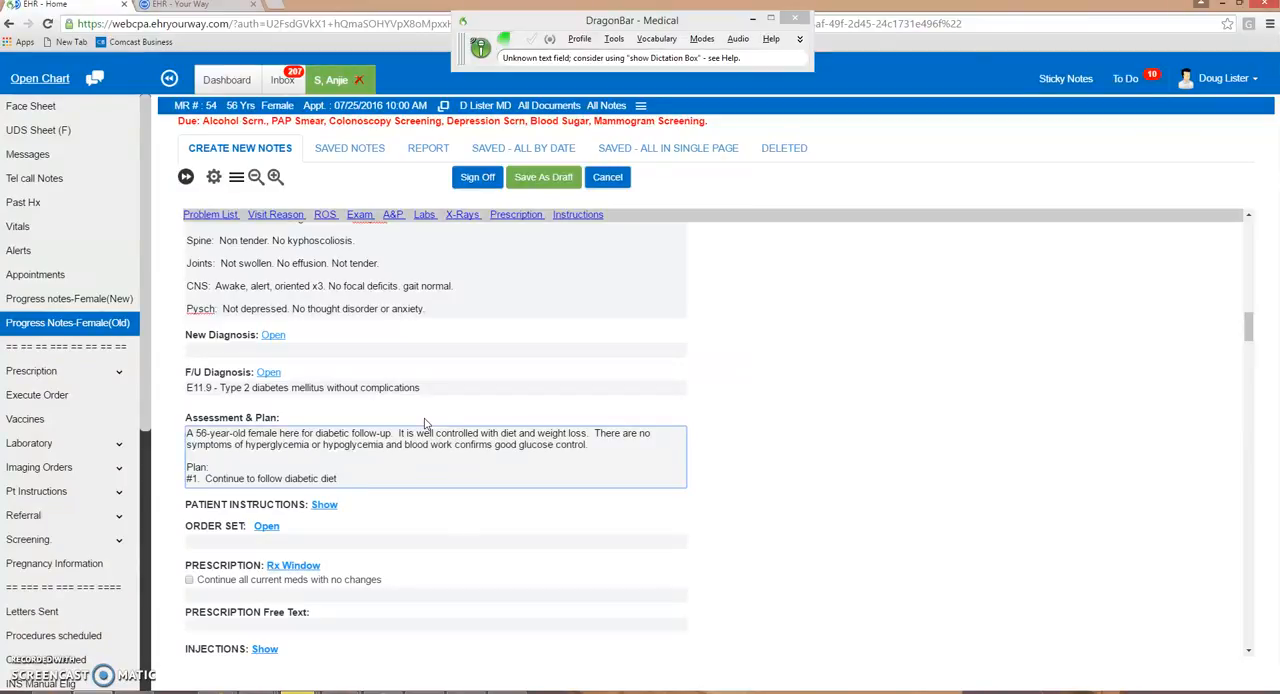
key(Return)
text(#2)
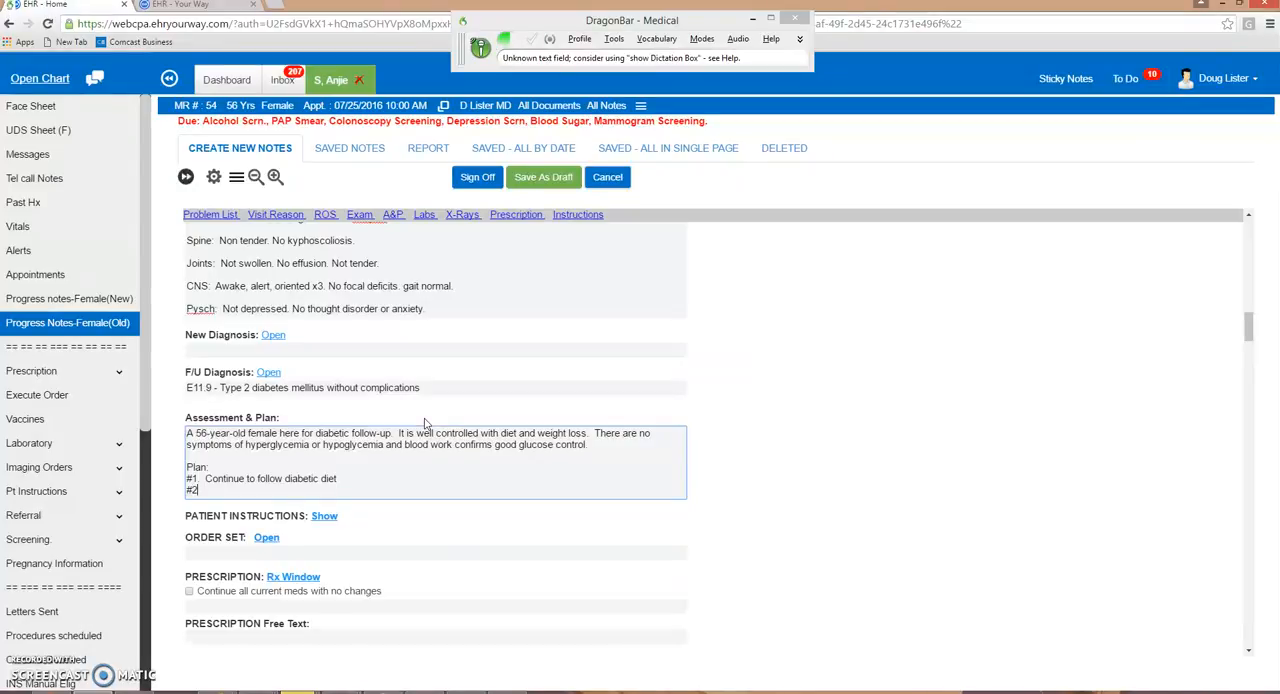
text(.  Return to clinic in 3 months for follow-up.)
key(Return)
text(#3)
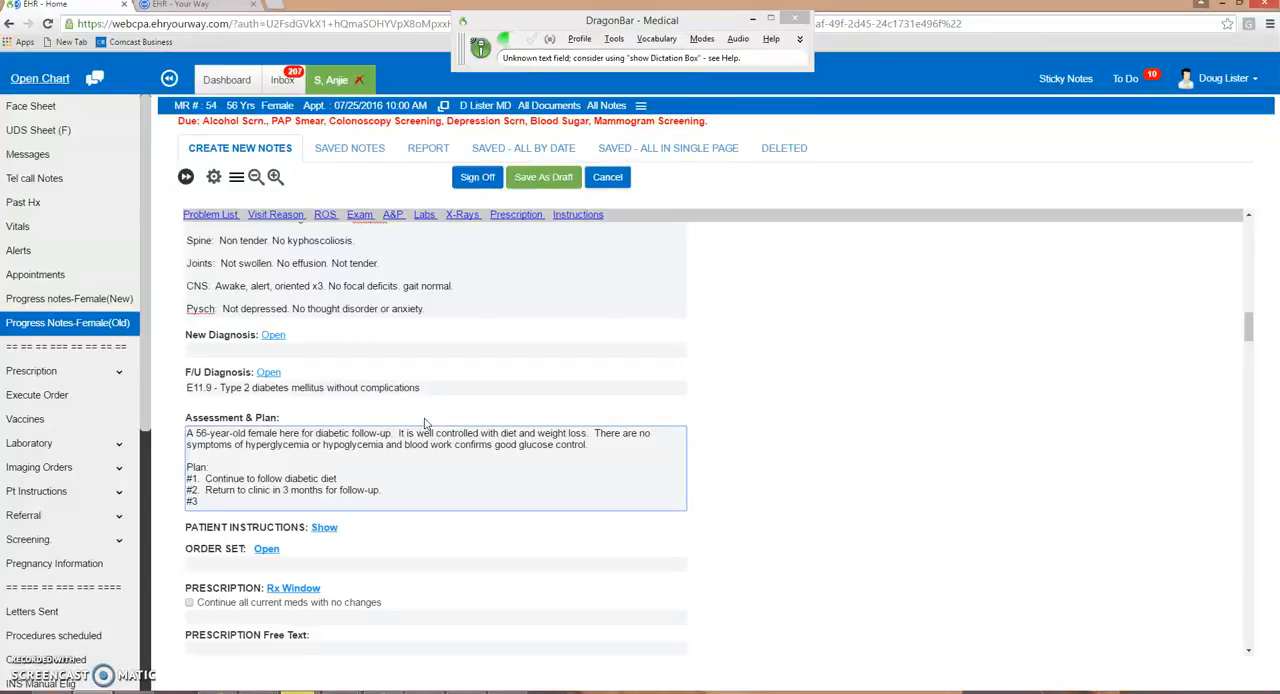
text(.  Check hemoglobin A1c and fasting lipids one week prior to next visit)
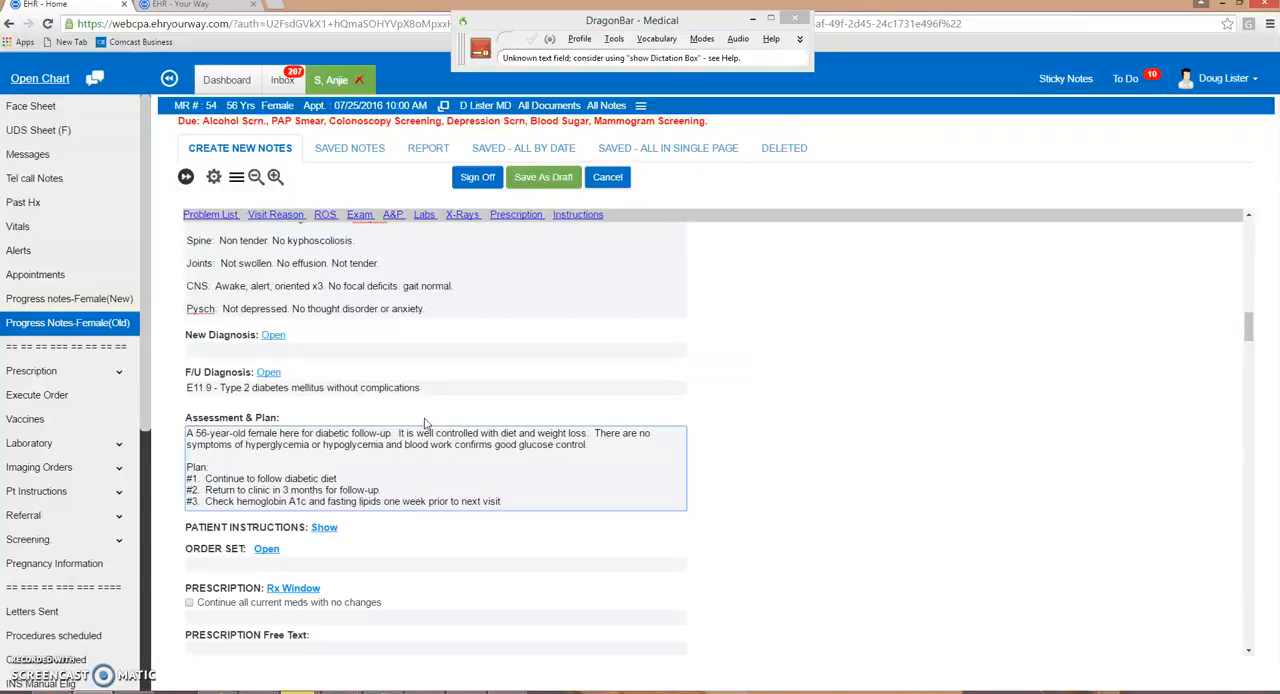
- Open the Order Set window by voice command and choose order set 4, Diabetes Type 2, by dictating its number
key(KP_Add)
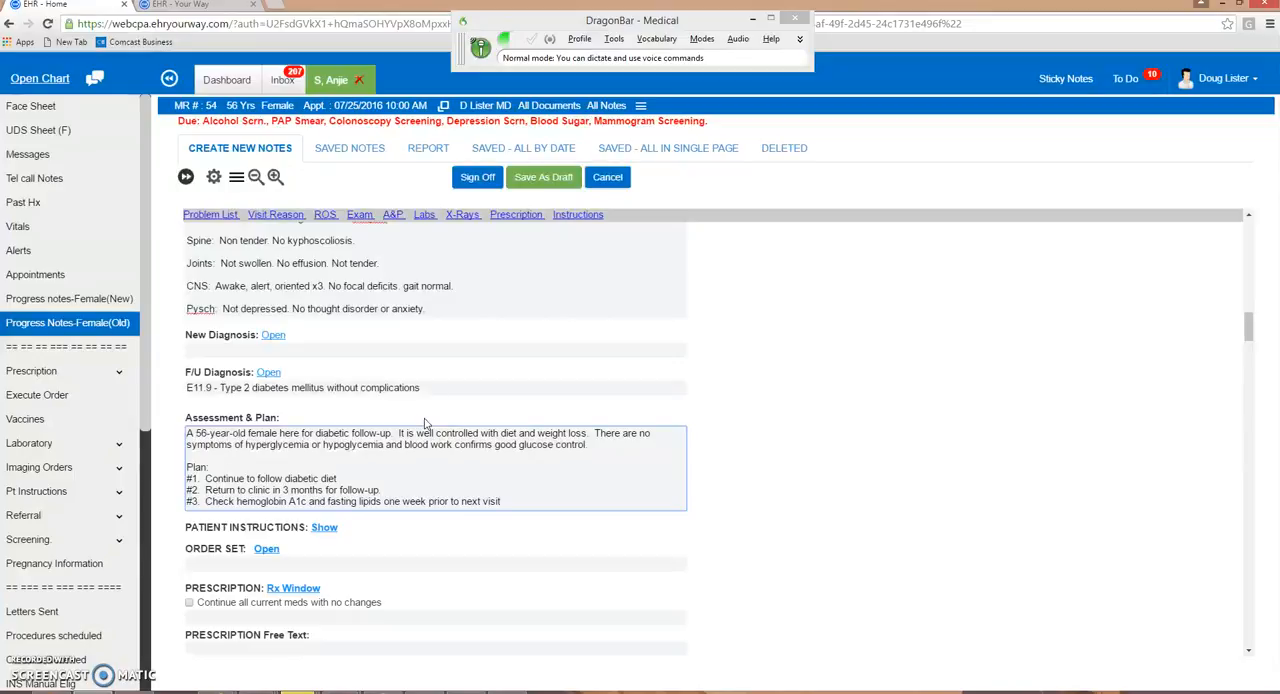
key(KP_Add)
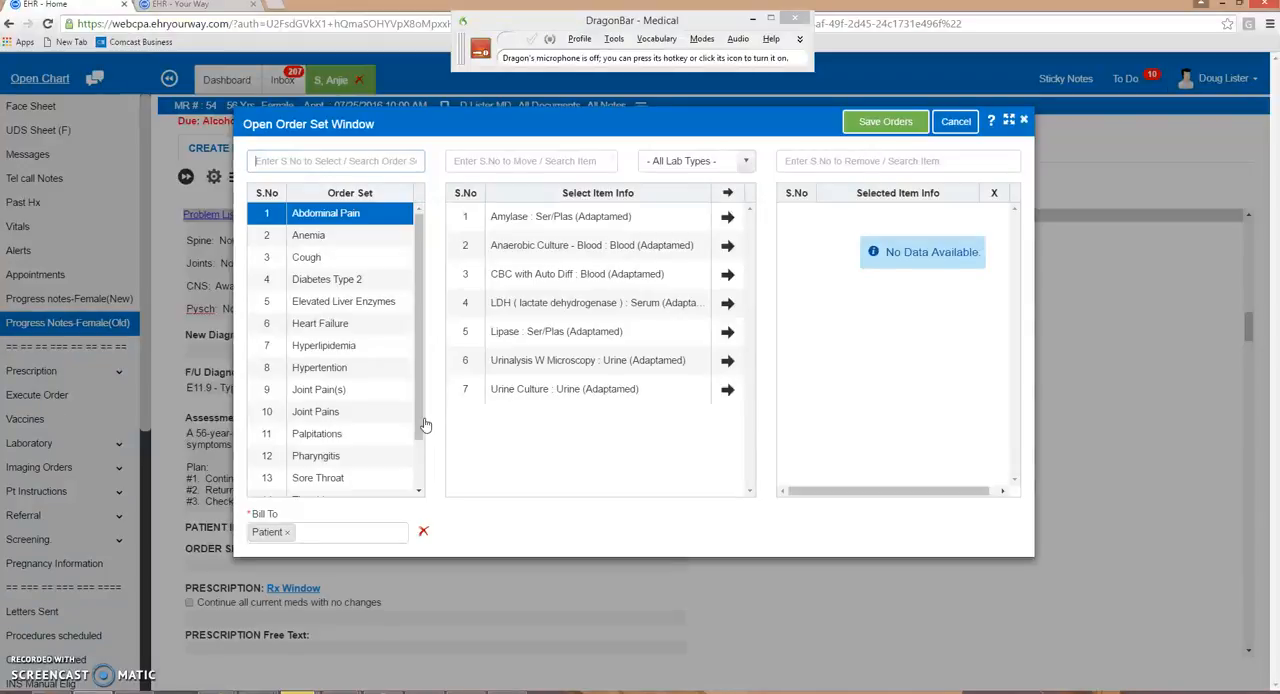
key(KP_Add)
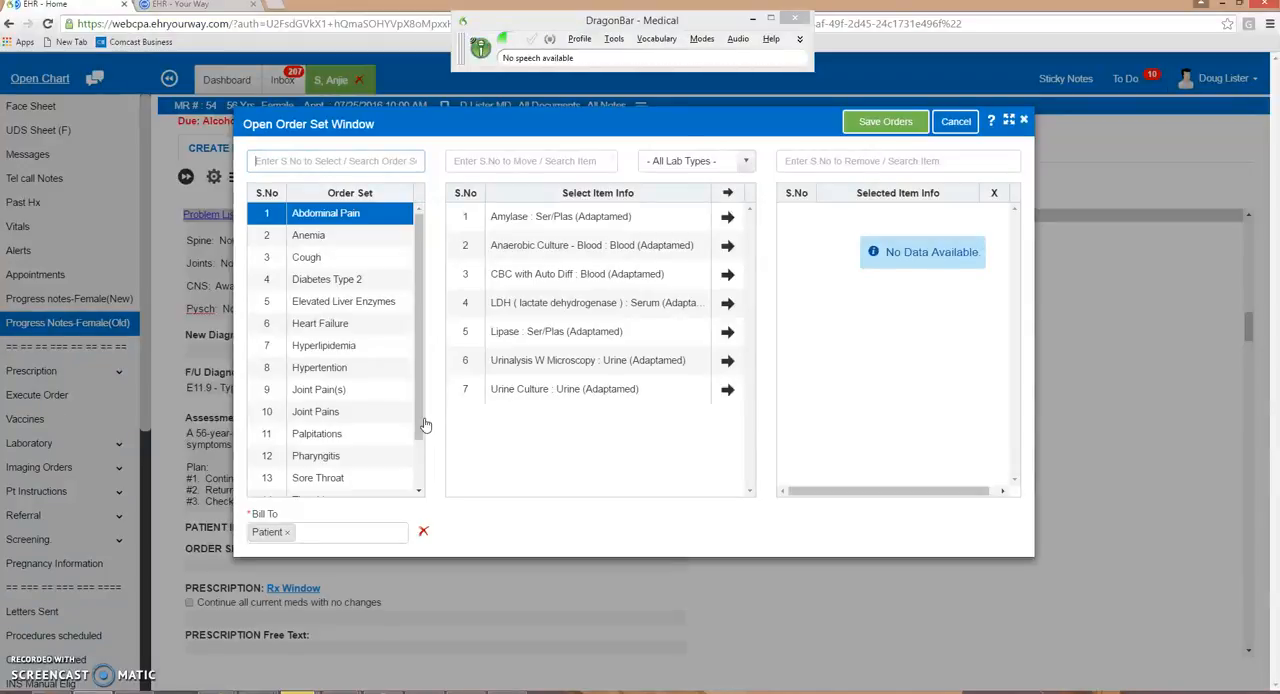
key(KP_Add)
text(4)
key(Return)
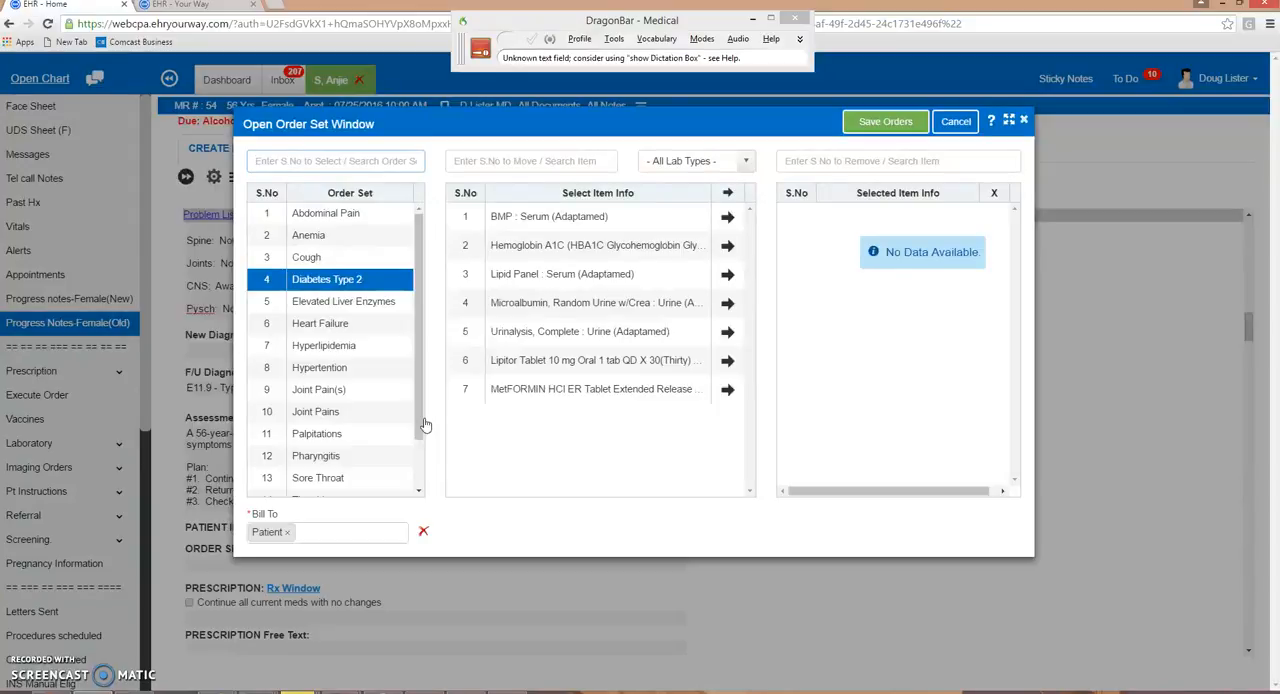
- Select items 2 and 3, Hemoglobin A1C and Lipid Panel, by voice and save the orders to the note
key(KP_Add)
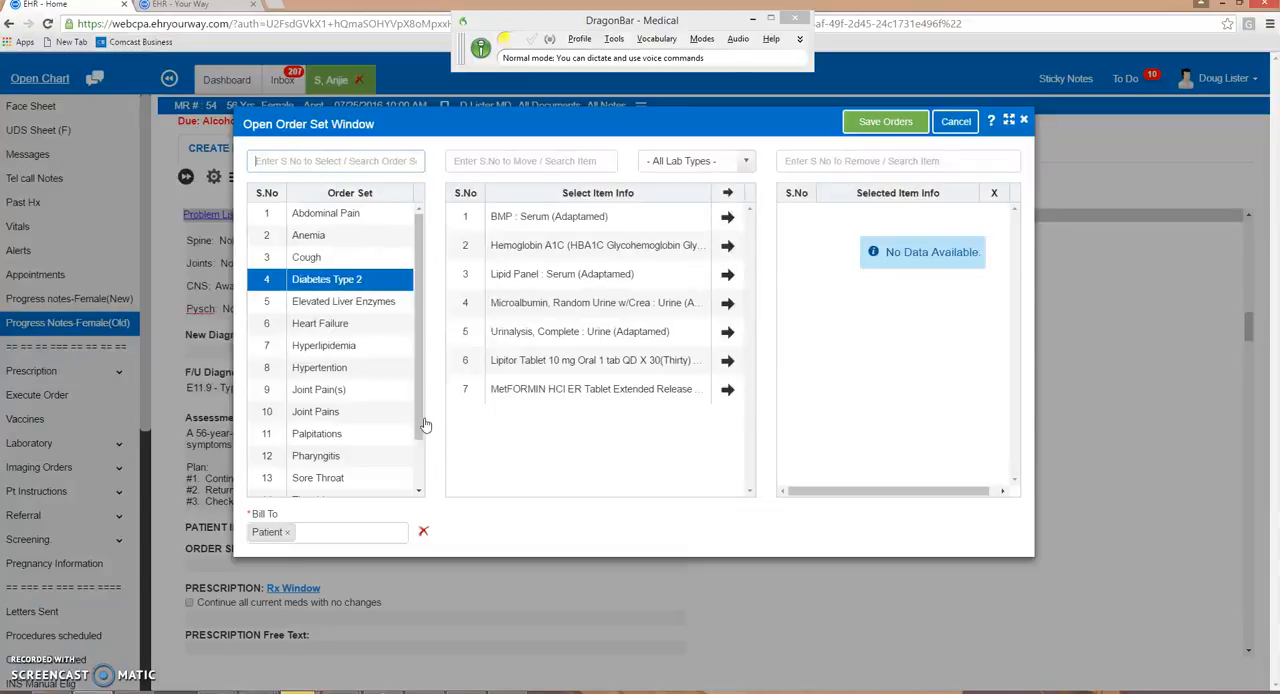
key(Tab)
key(KP_Add)
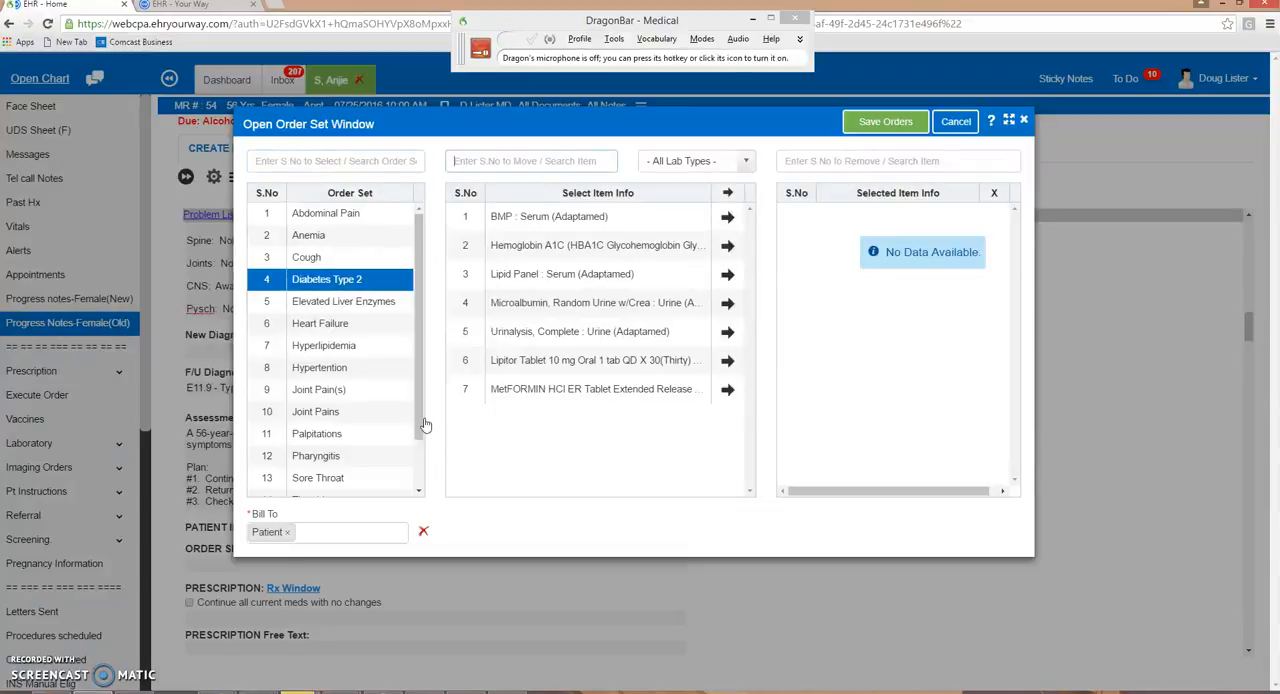
key(KP_Add)
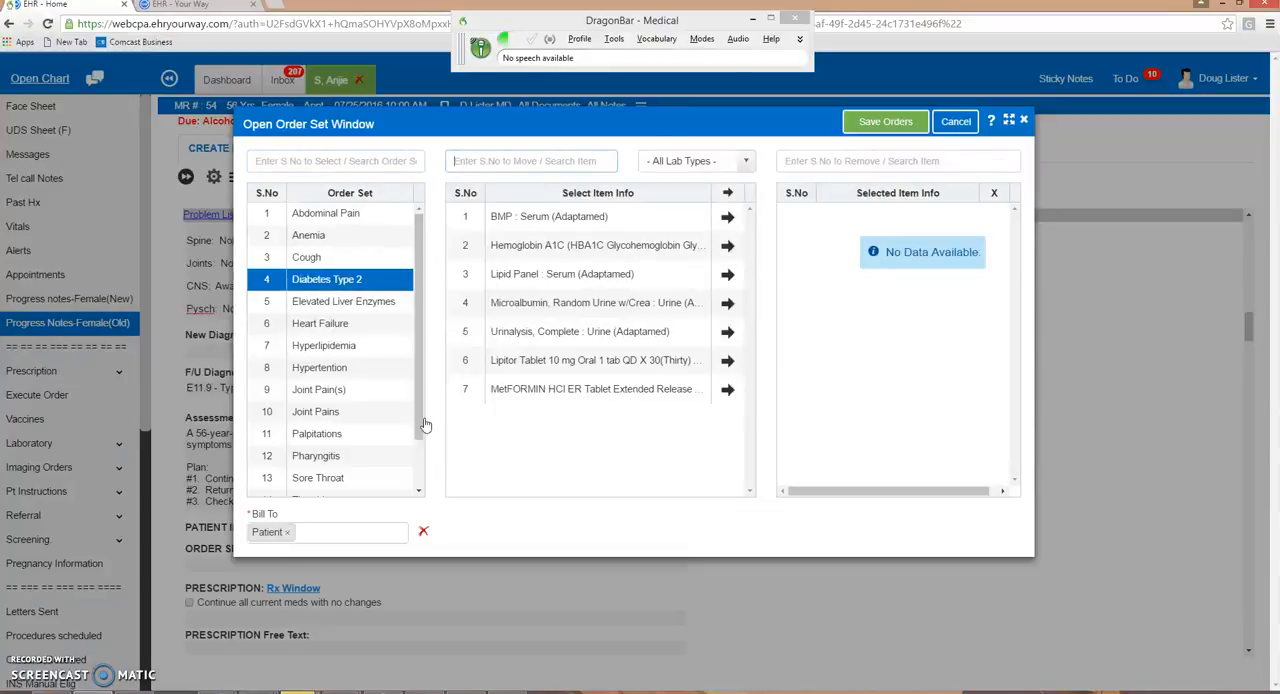
text(2, 3)
key(KP_Add)
key(Return)
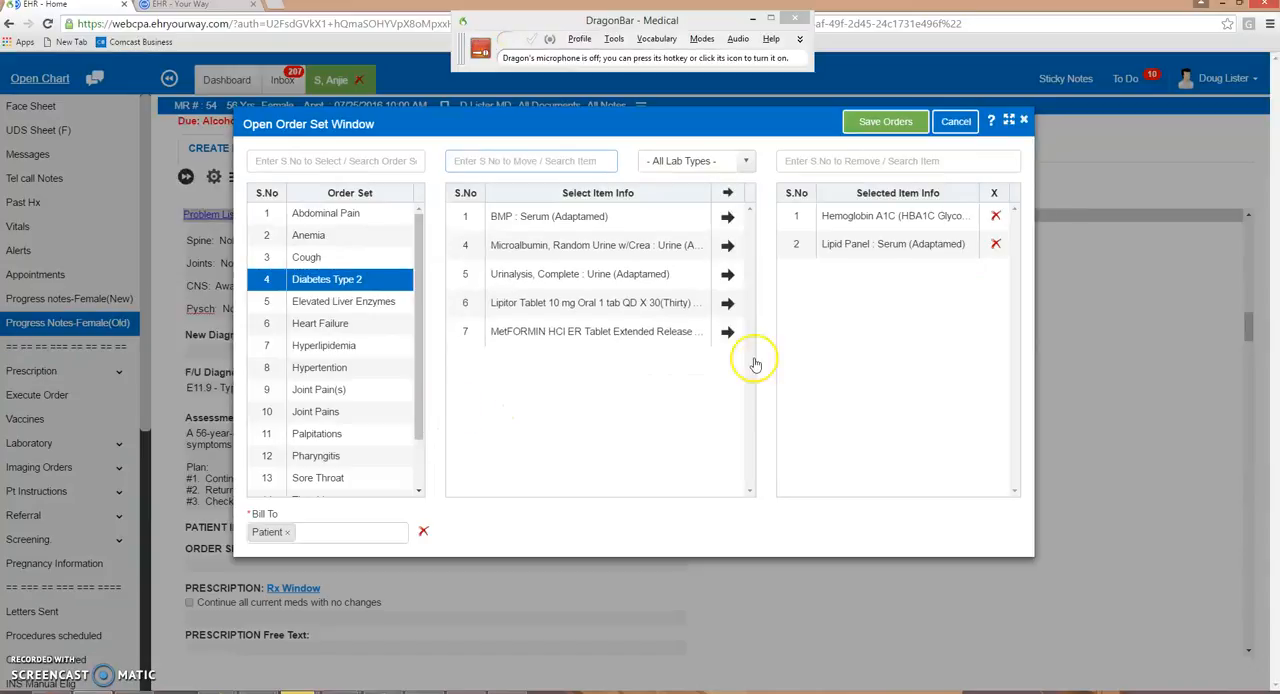
click(884, 122)
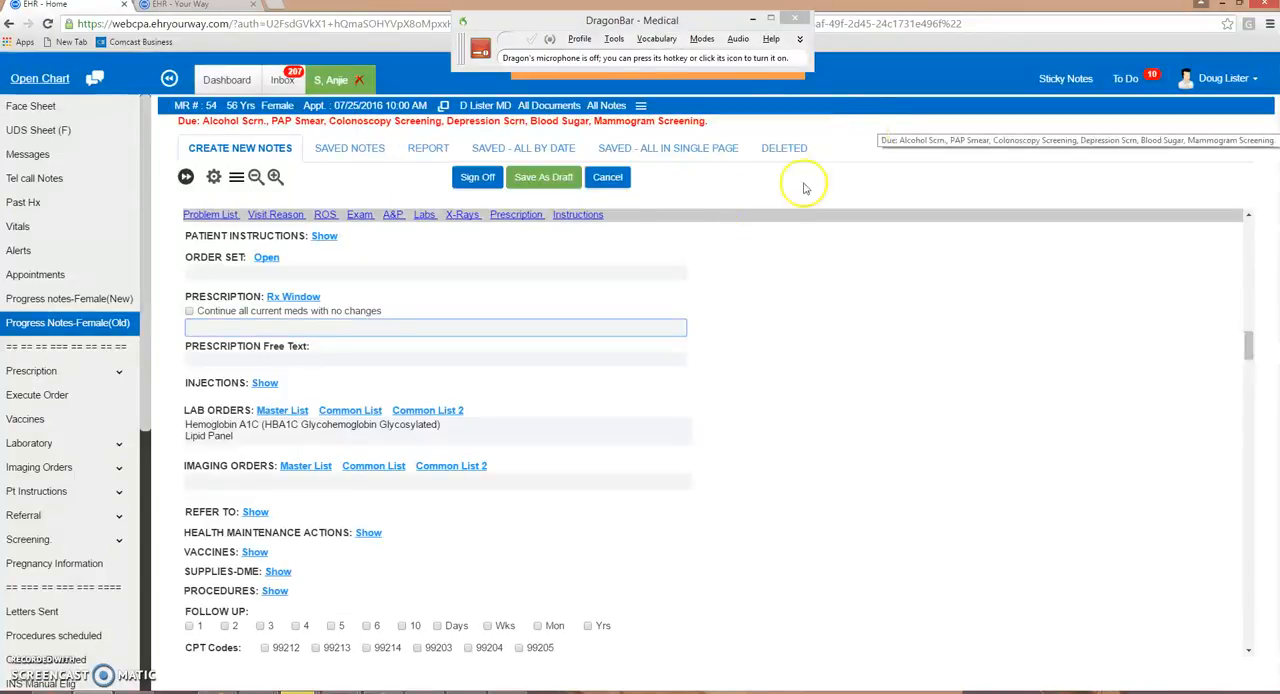
- Sign off the progress note and review the signed version from vital signs through lab orders
click(488, 188)
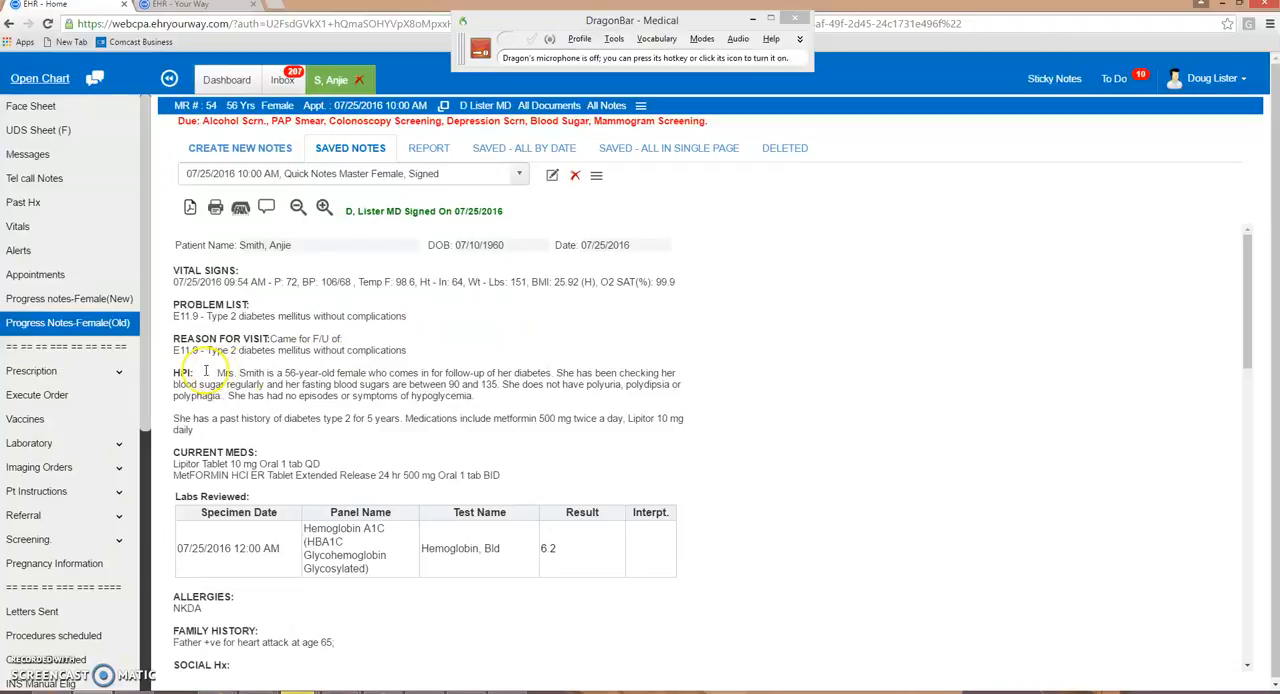
scroll(335, 385, down, 4)
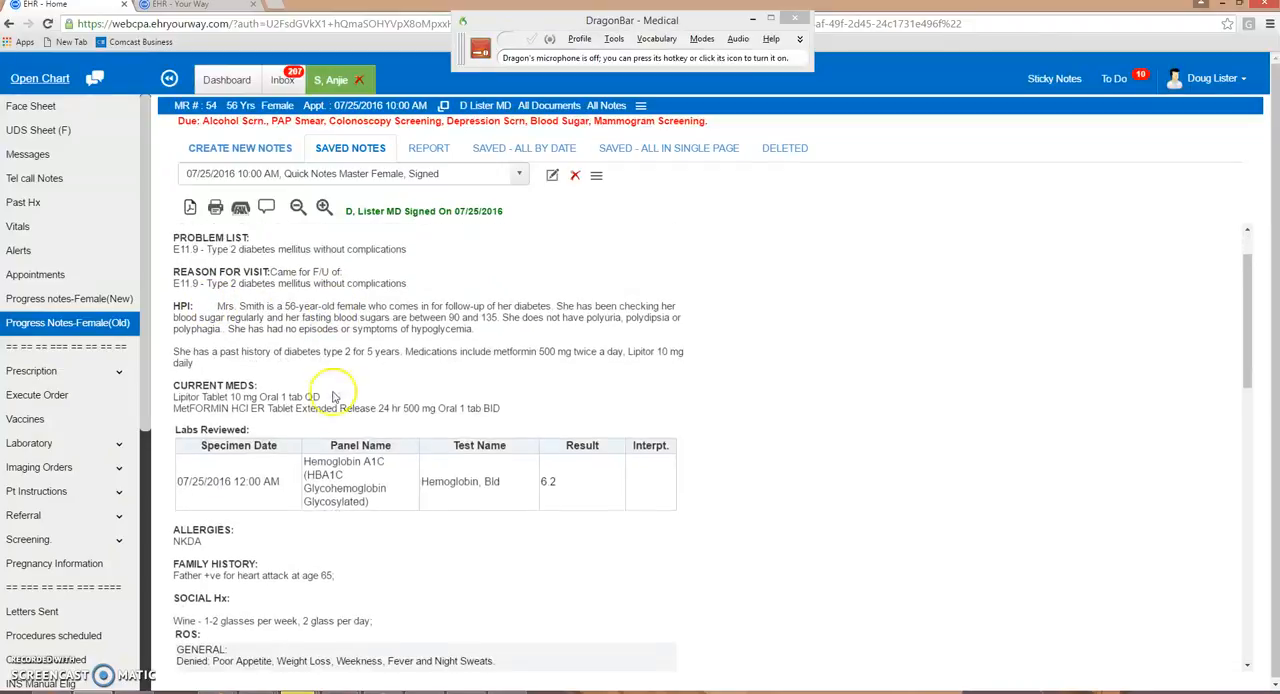
scroll(341, 398, down, 10)
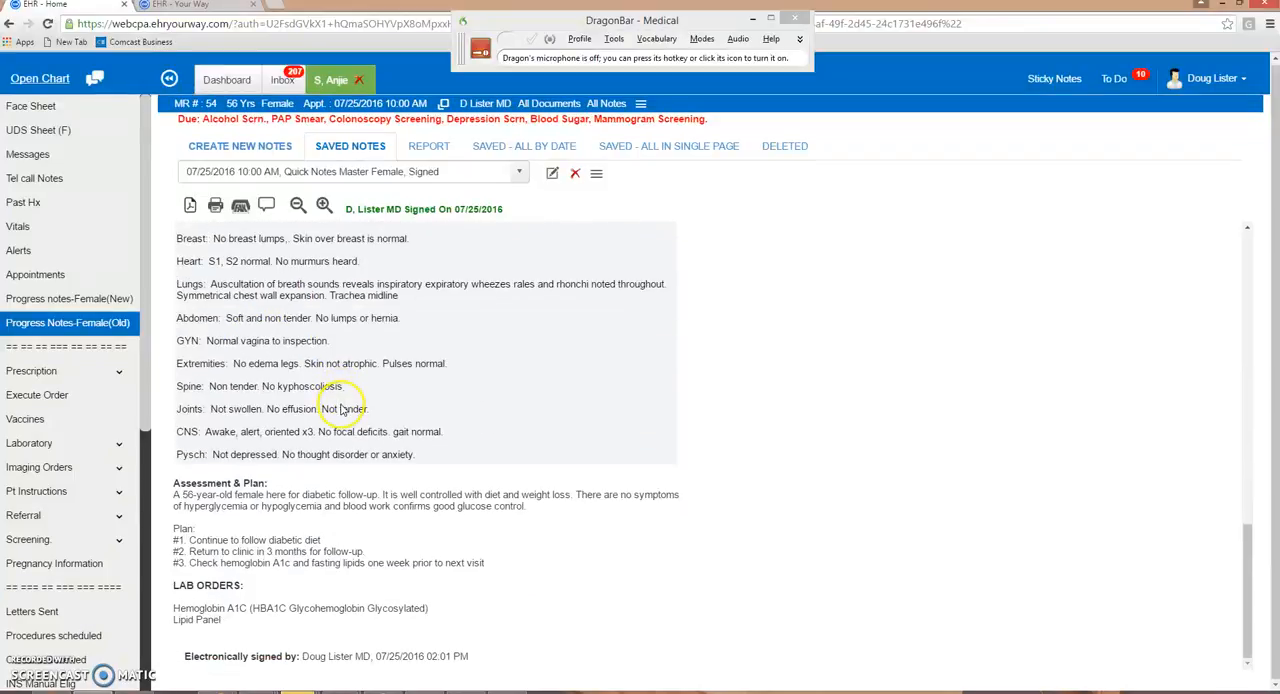
scroll(352, 450, up, 6)
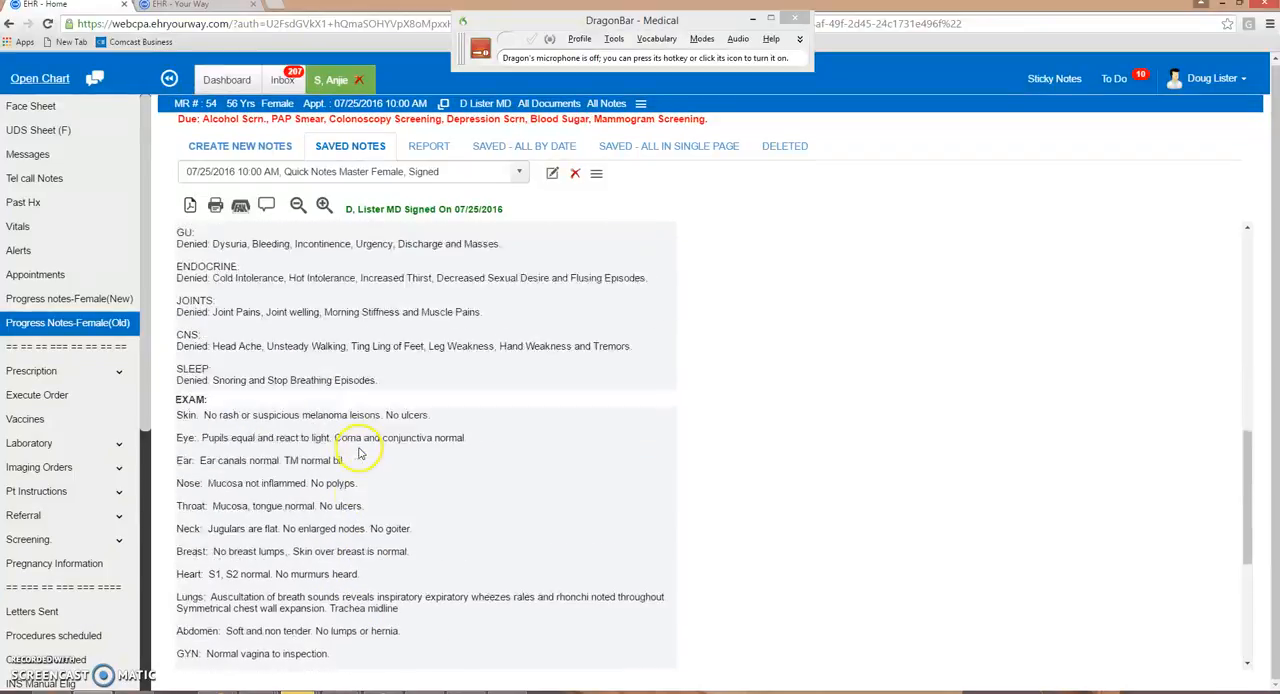
- Open the pending orders for execution and mark the newest Hemoglobin A1C and Lipid Panel orders
click(45, 397)
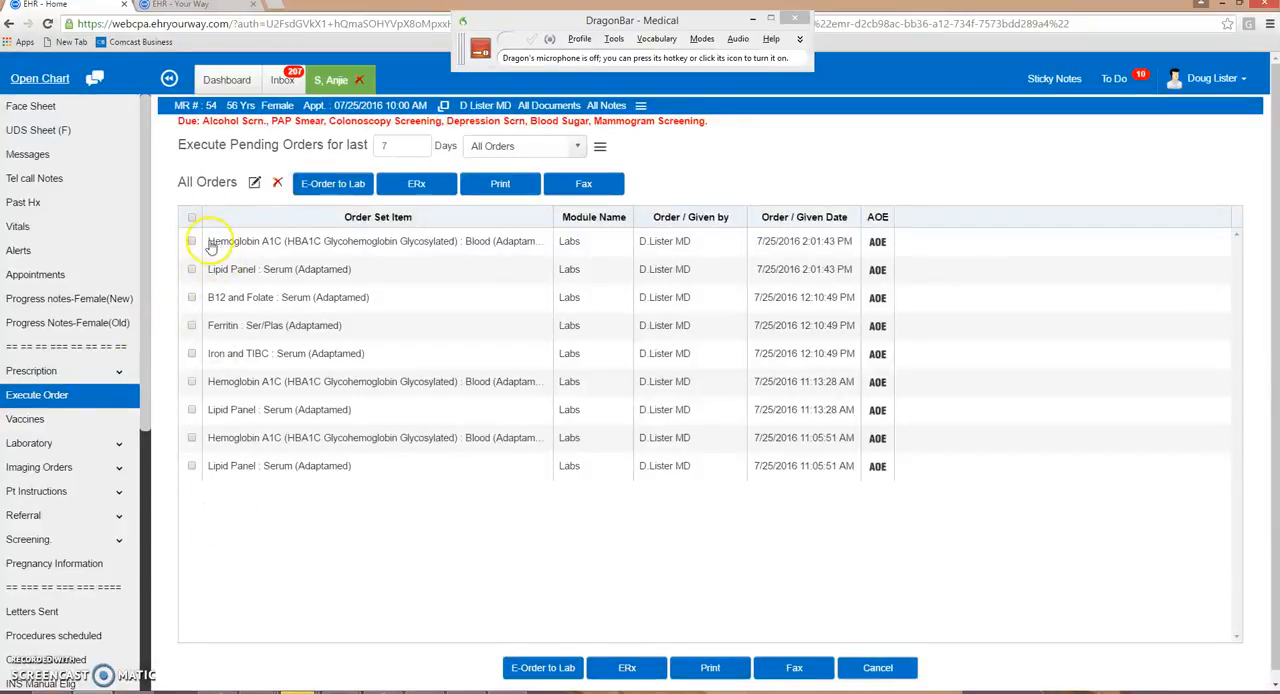
click(193, 241)
click(228, 271)
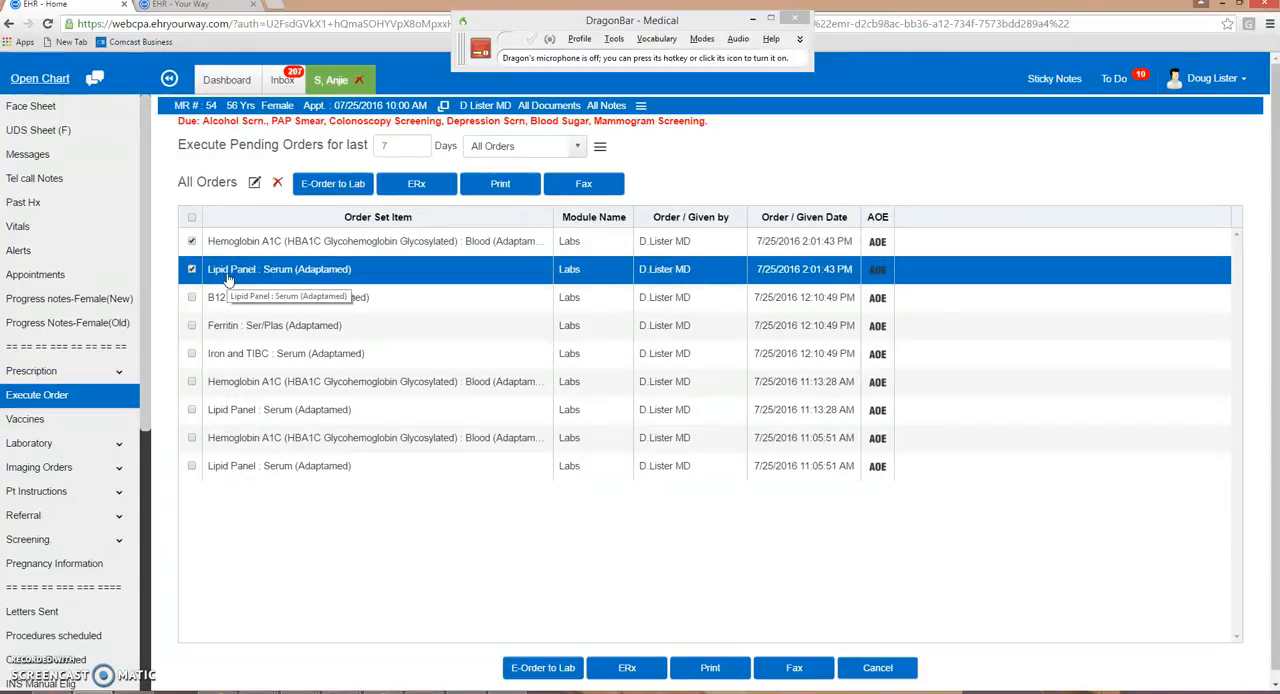
- Open a new Progress Notes-Female(Old) note side by side with the signed 07/25/2016 note and check the list of previous notes
click(338, 80)
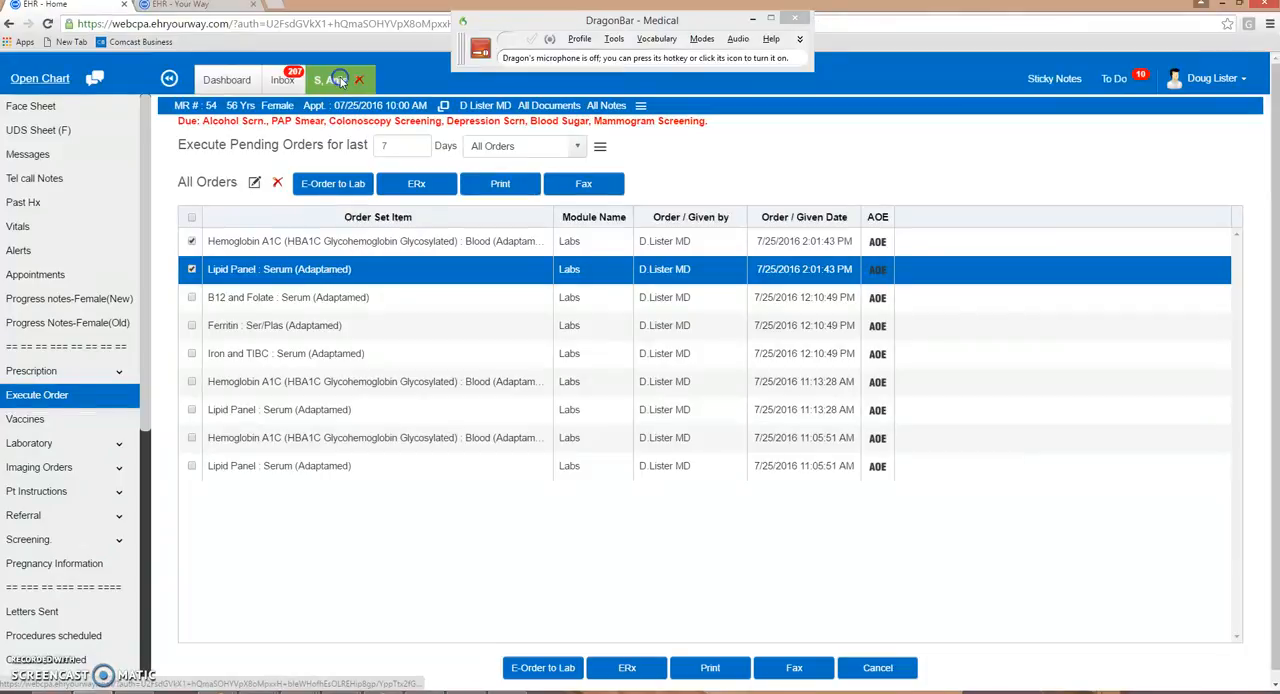
click(65, 331)
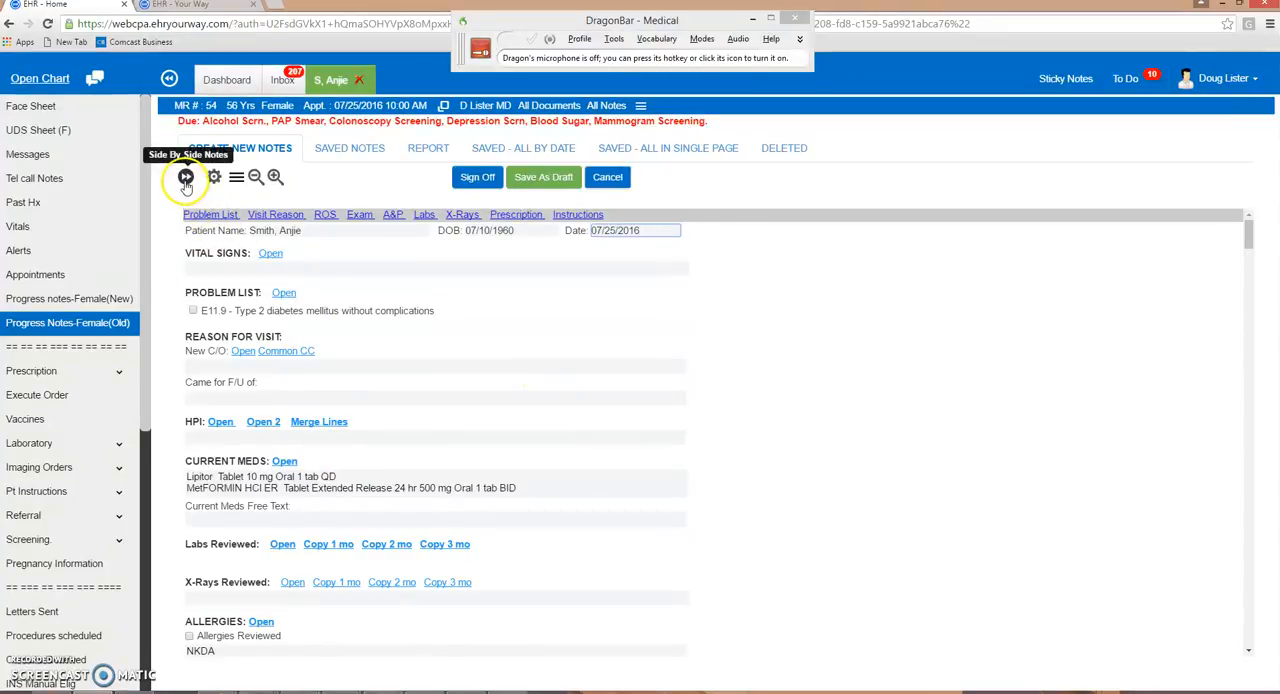
click(186, 178)
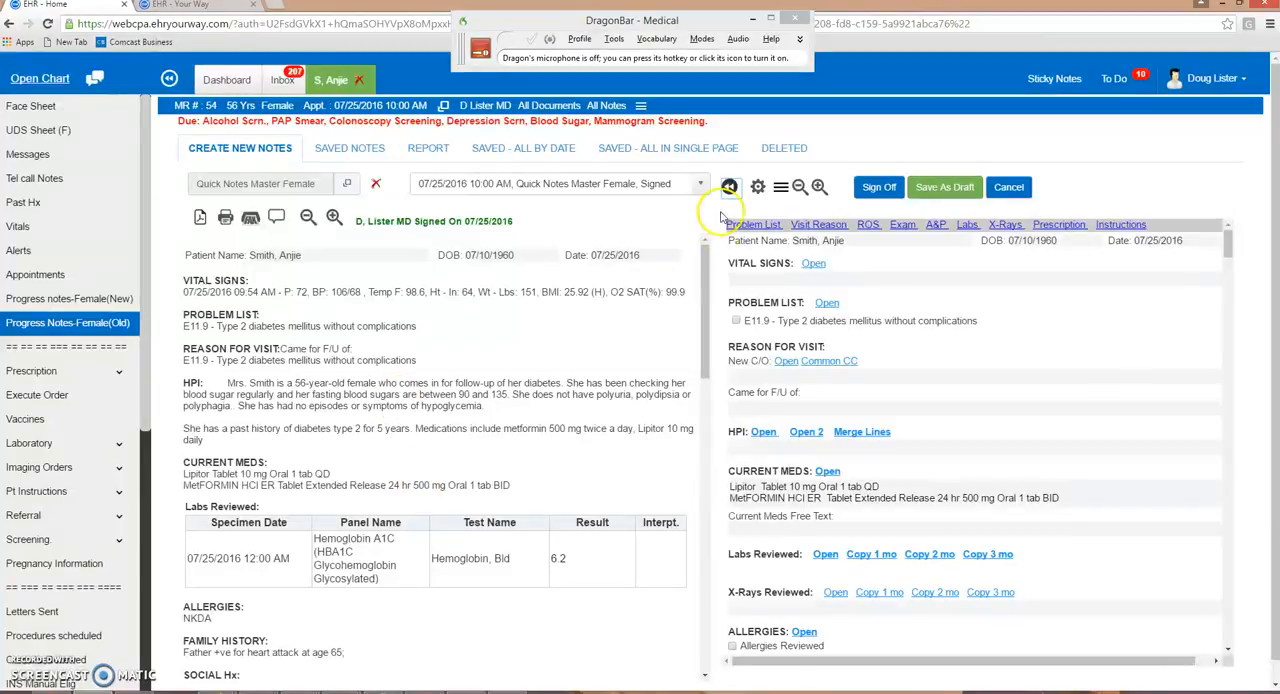
click(697, 186)
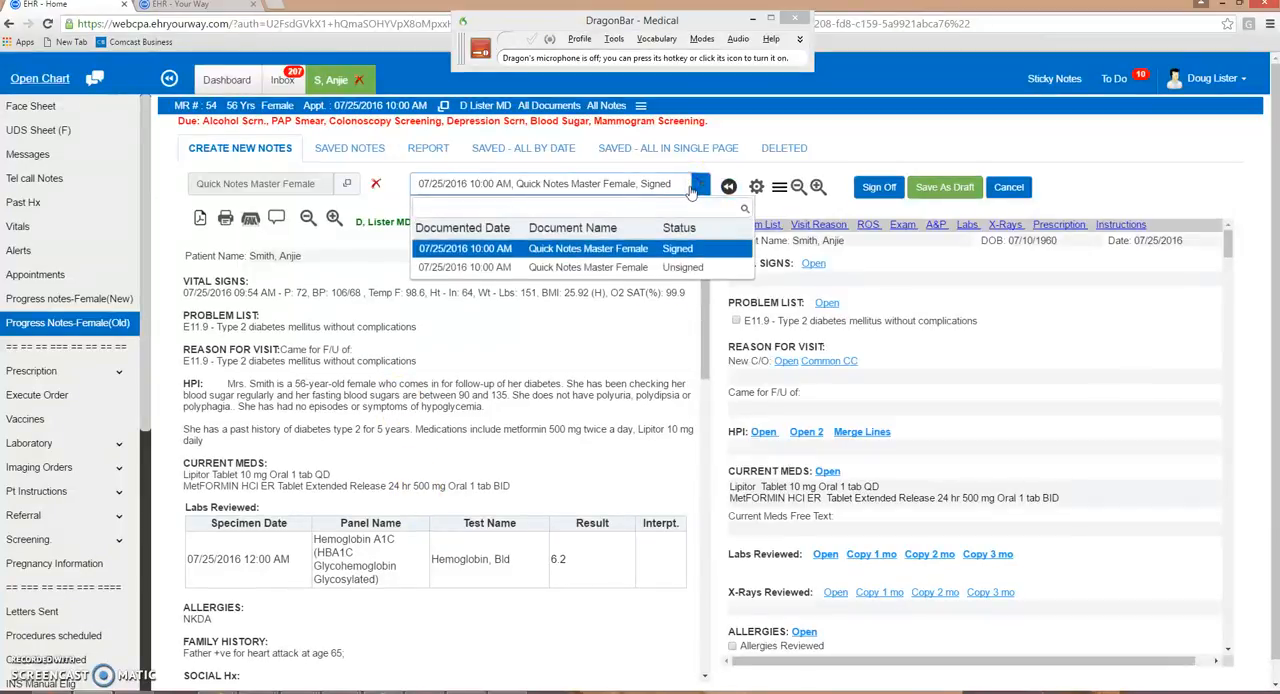
click(693, 191)
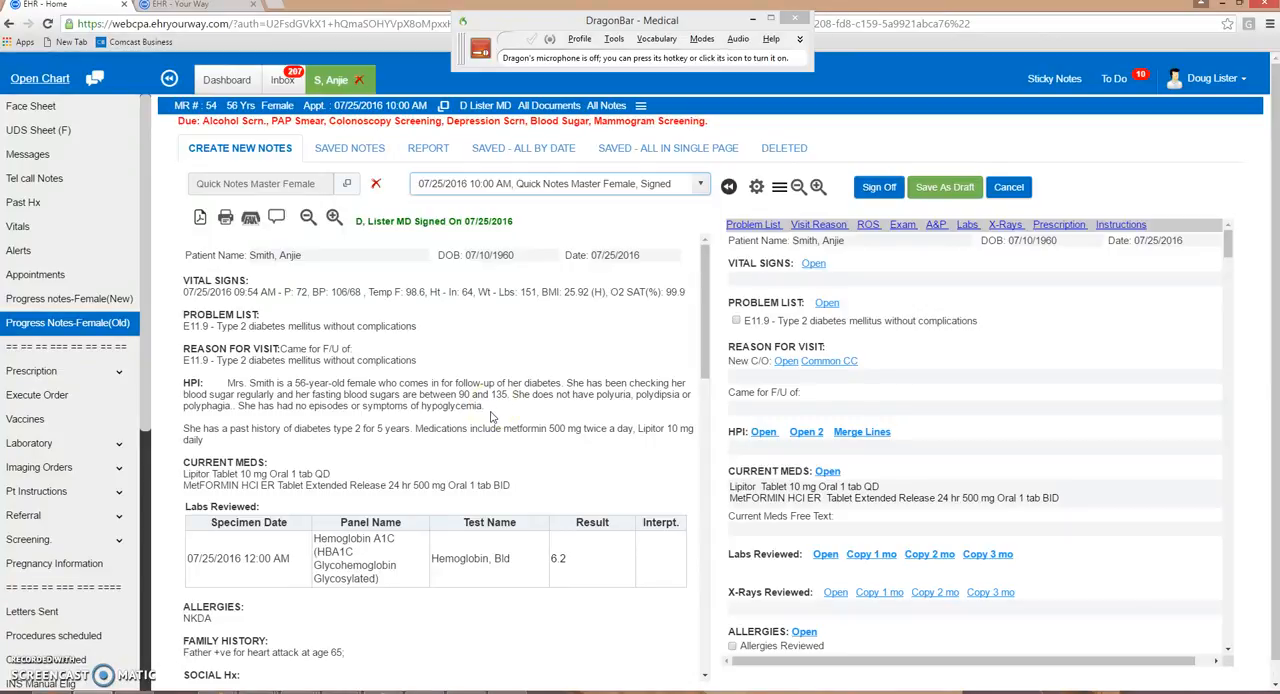
- Switch to the EHR Your Way website home page
click(236, 12)
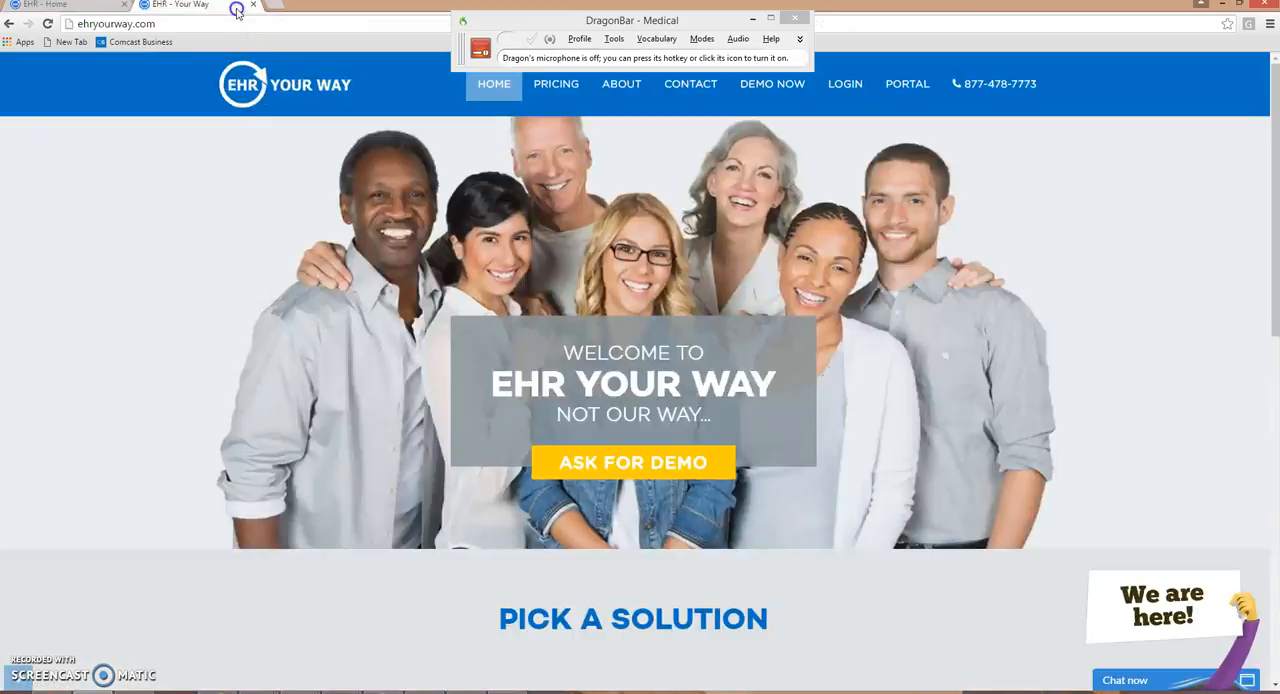